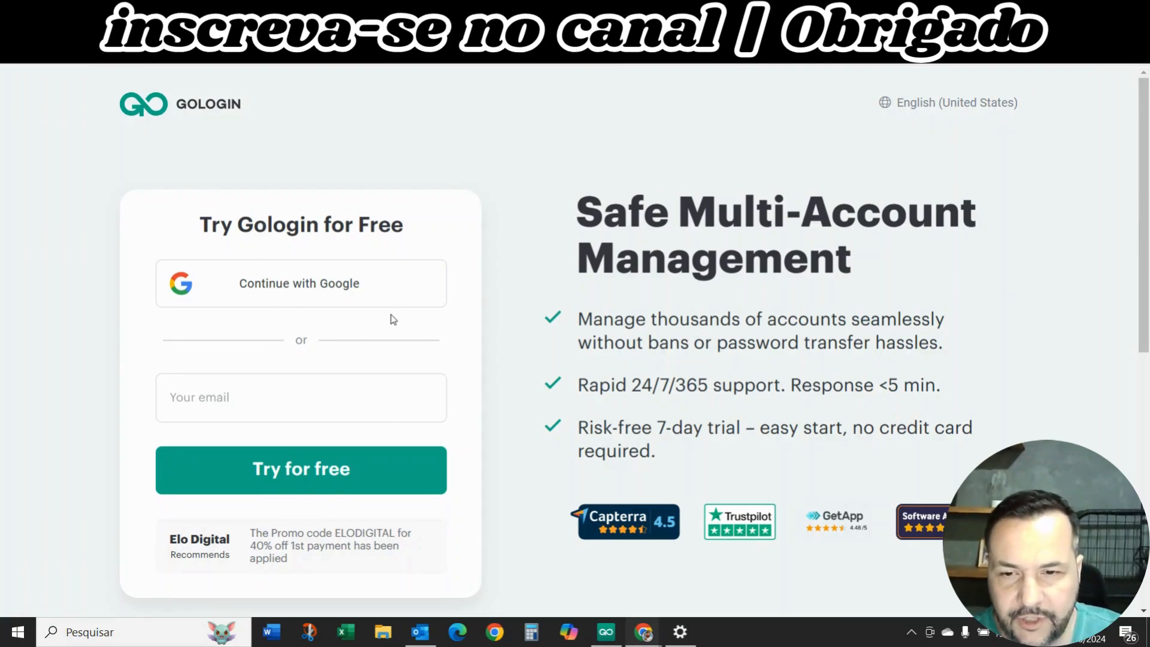
Sign up for Gologin with the existing Google account and approve the login.
left_click(296, 287)
left_click(497, 353)
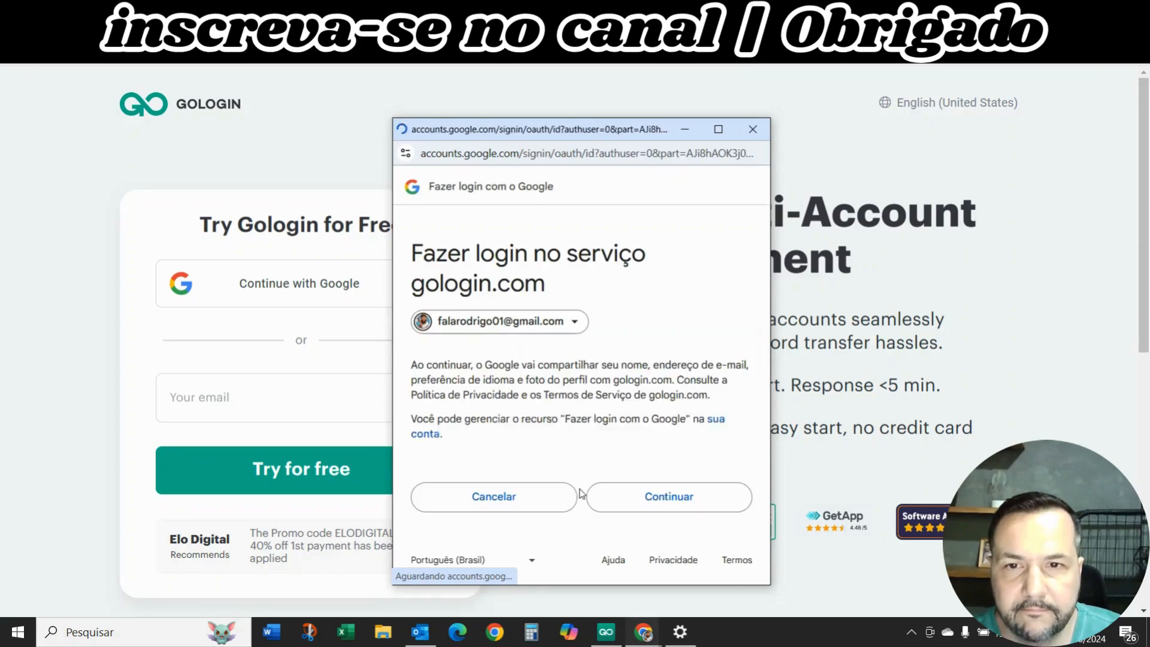
left_click(671, 496)
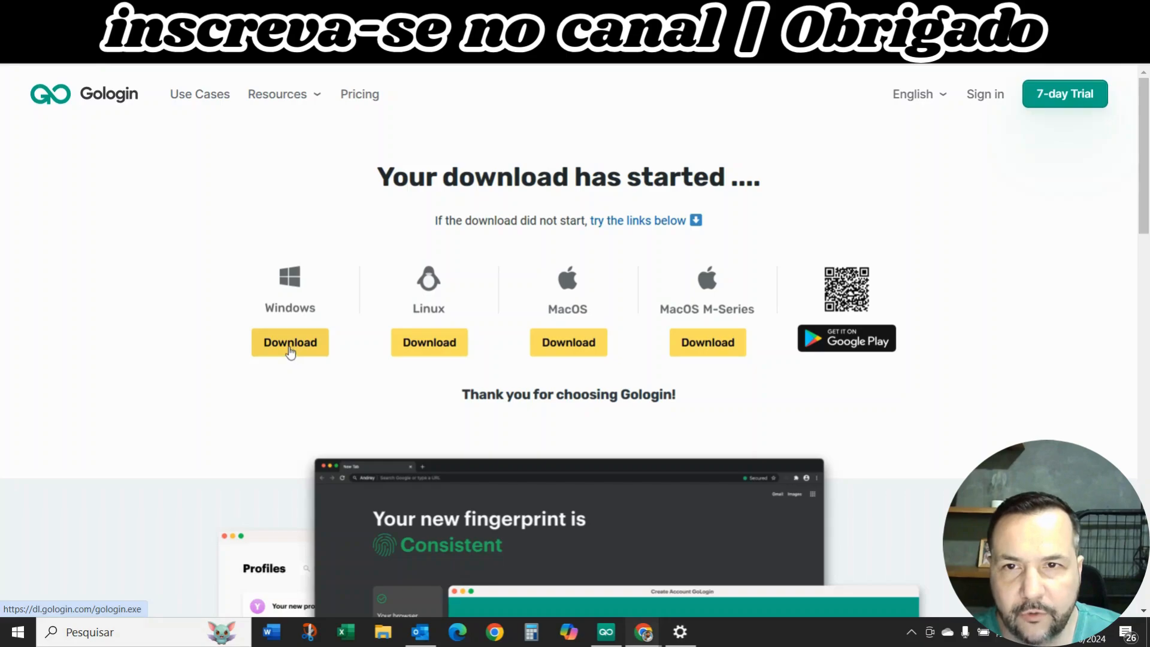
Switch the Gologin website to Portuguese and look through its download page.
mouse_move(305, 117)
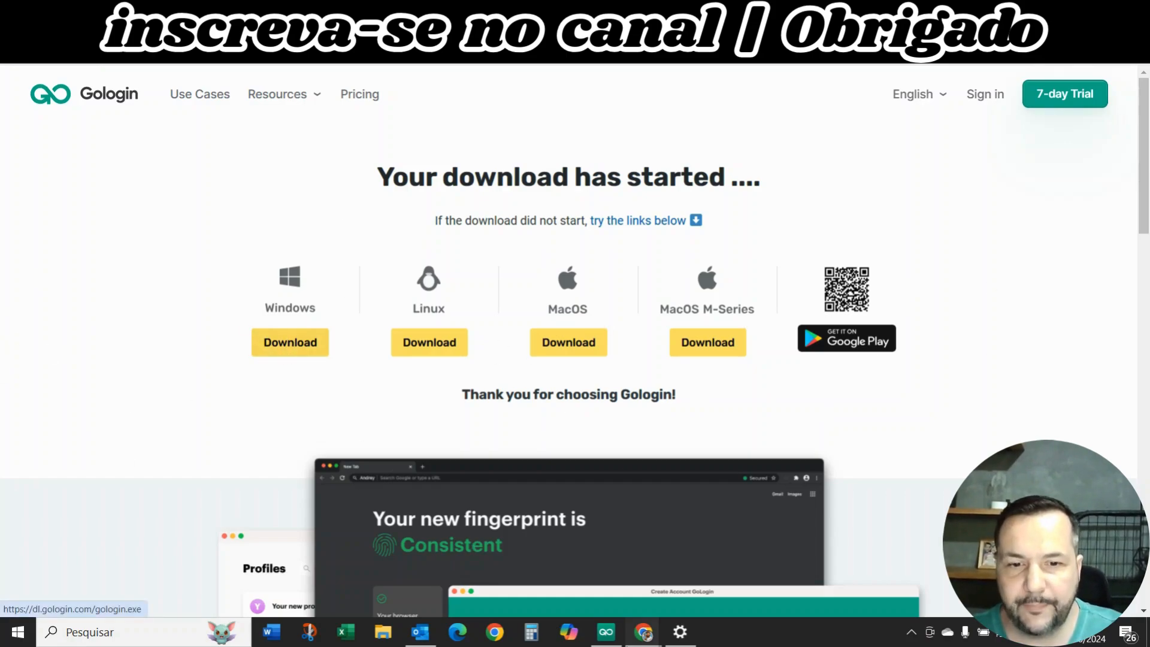
mouse_move(606, 631)
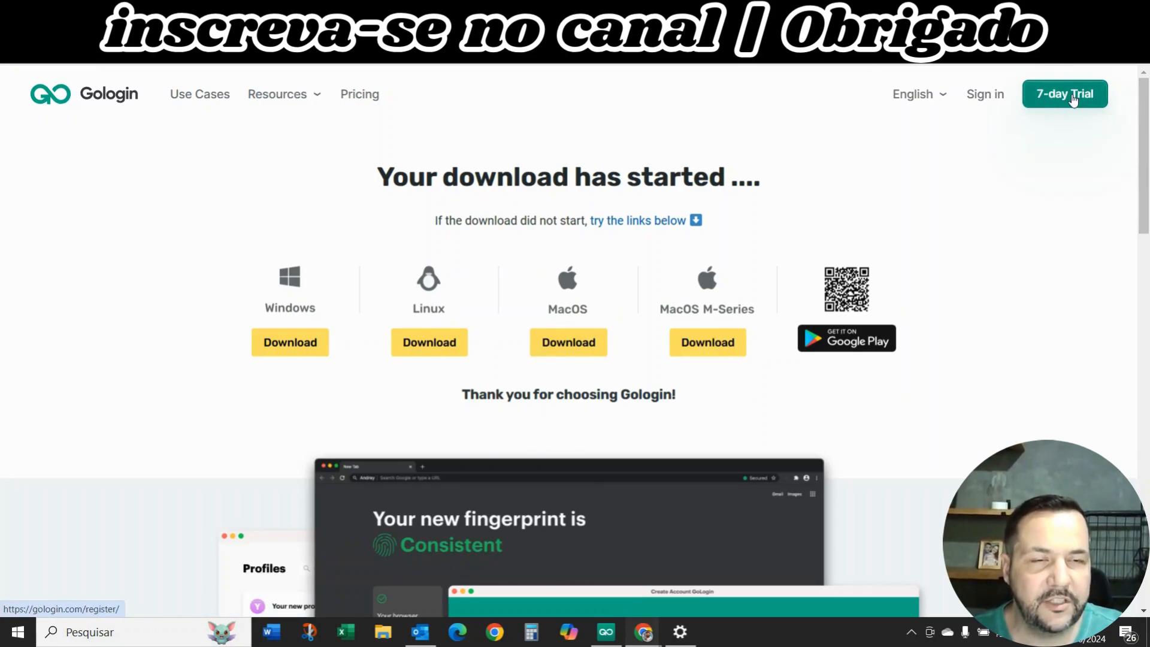
mouse_move(944, 94)
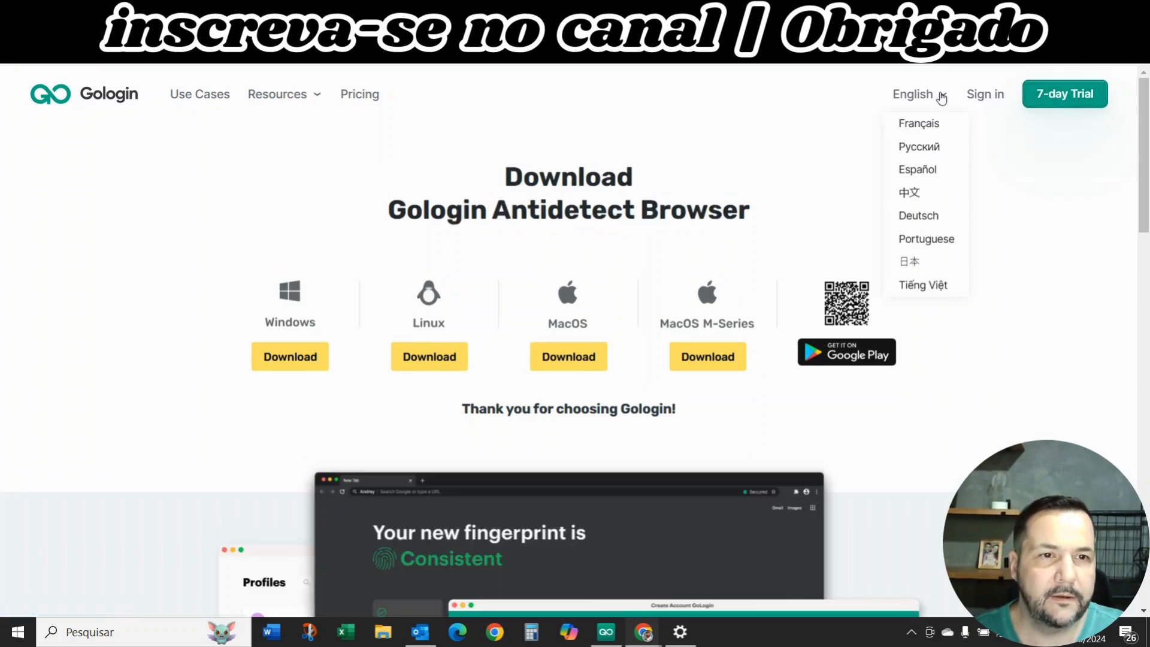
left_click(913, 233)
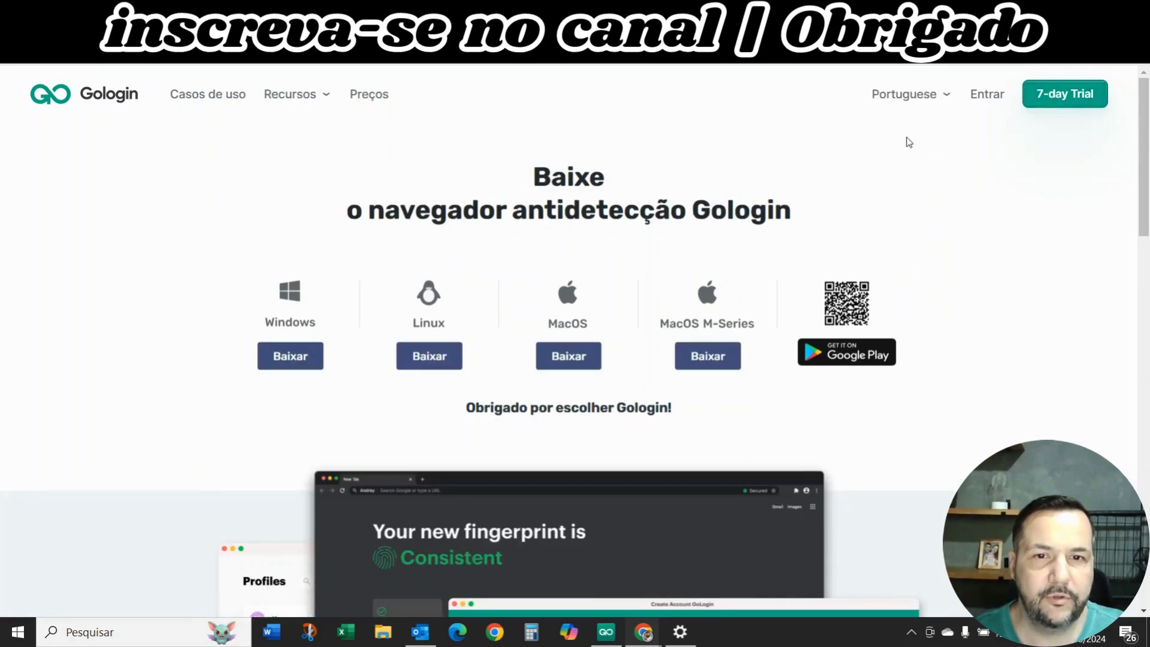
scroll(811, 164, "down", 8)
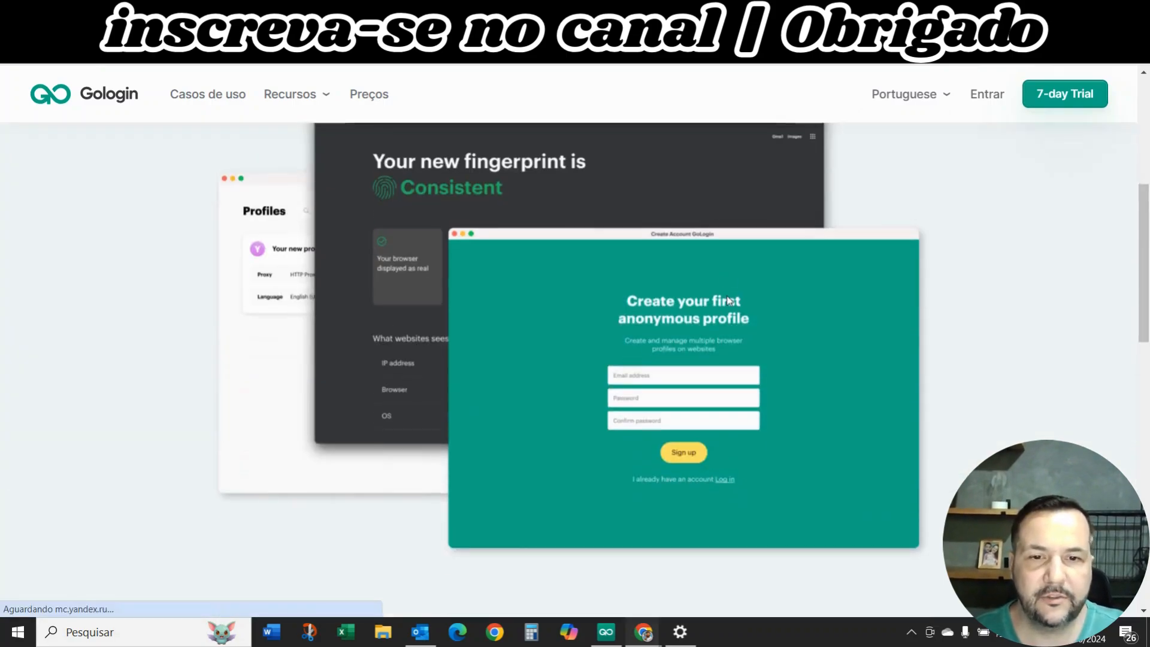
scroll(727, 299, "down", 10)
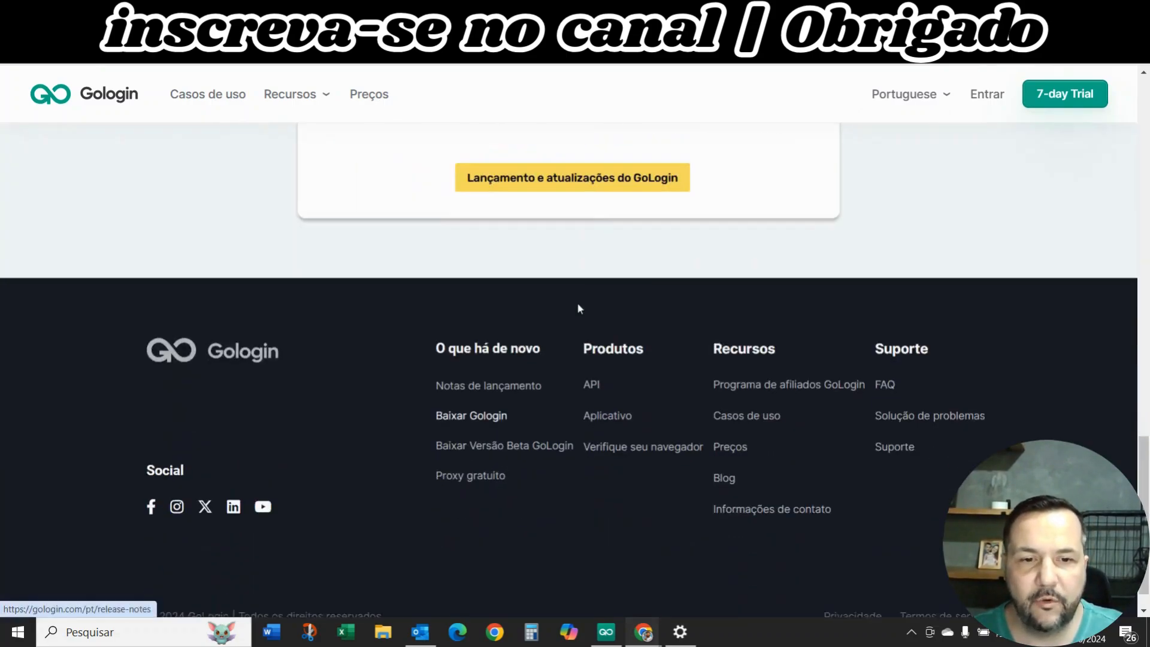
scroll(577, 308, "up", 2)
scroll(579, 308, "up", 10)
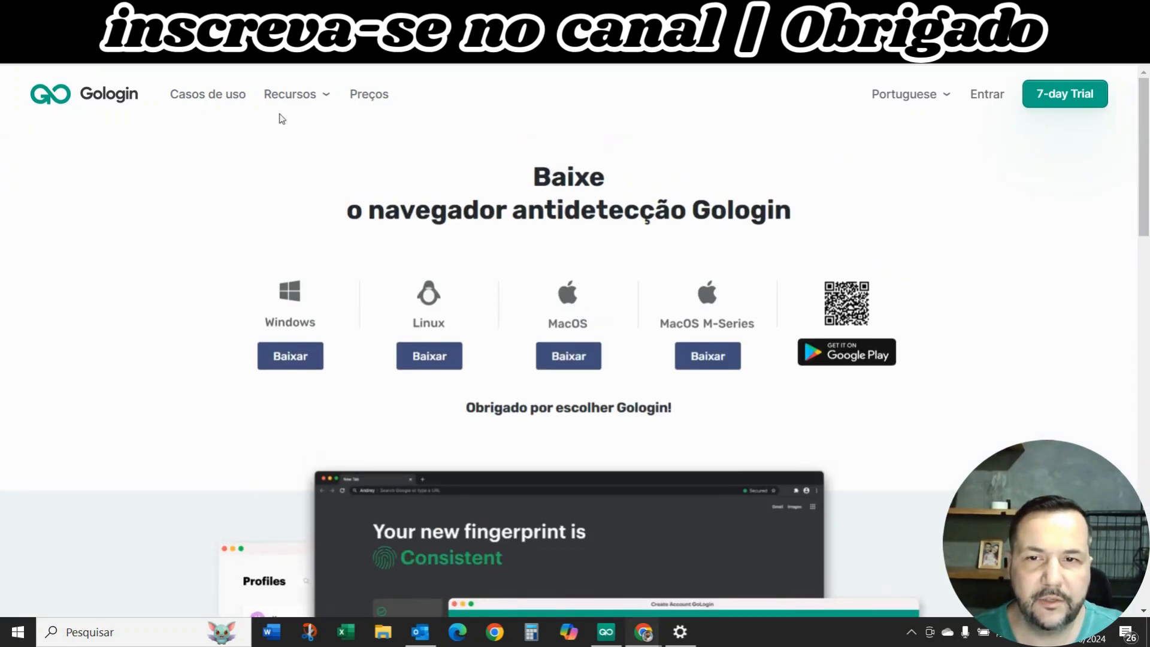
left_click(1061, 96)
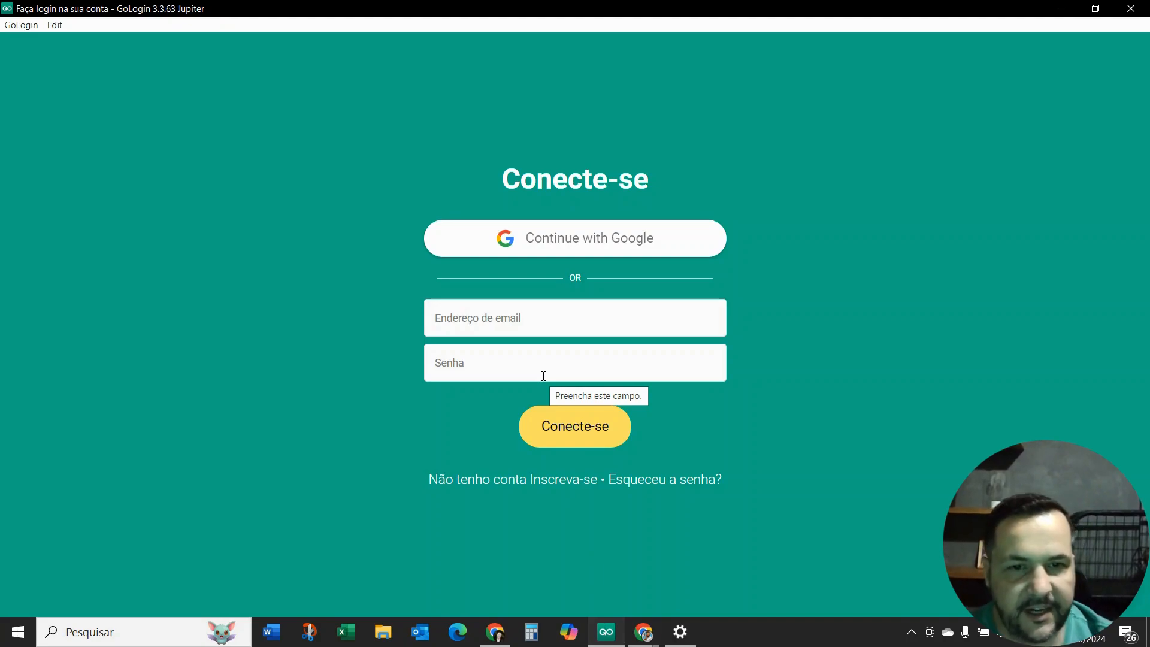
Sign in to the GoLogin desktop app with the Google account, allowing the browser to open the app.
left_click(586, 241)
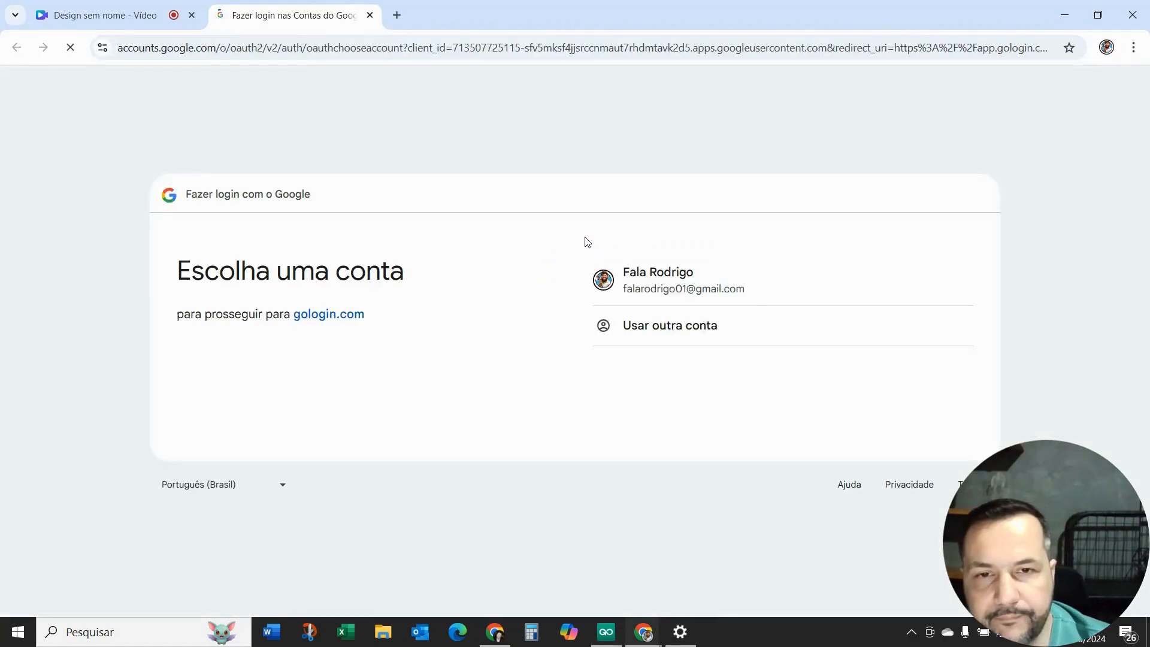
left_click(645, 279)
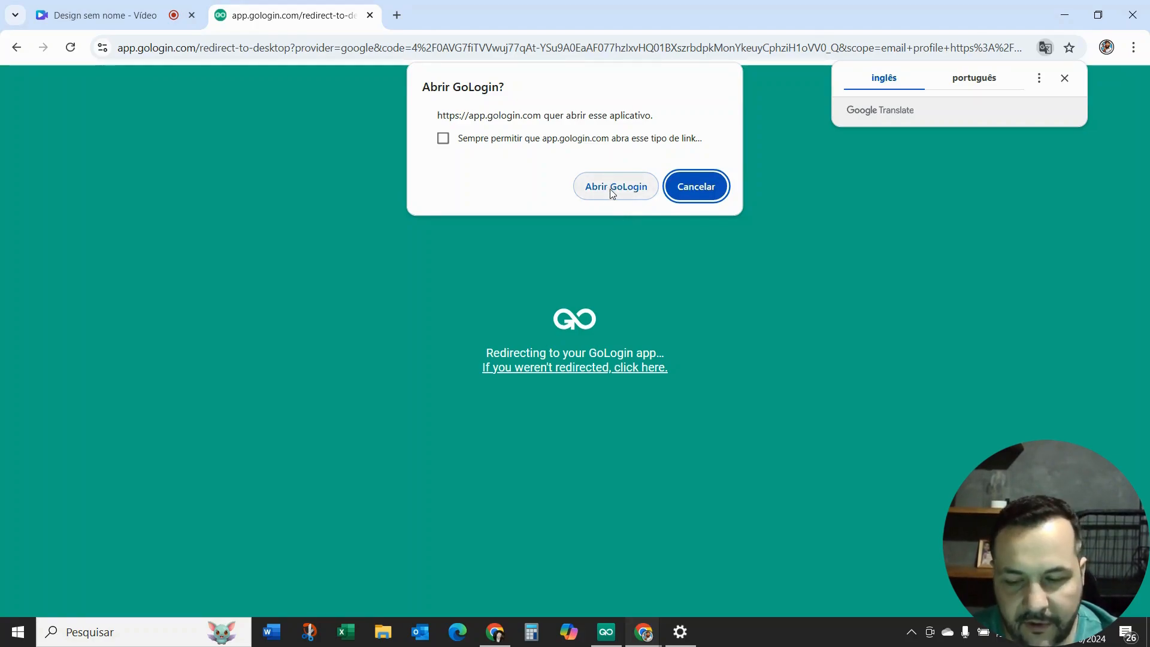
left_click(612, 192)
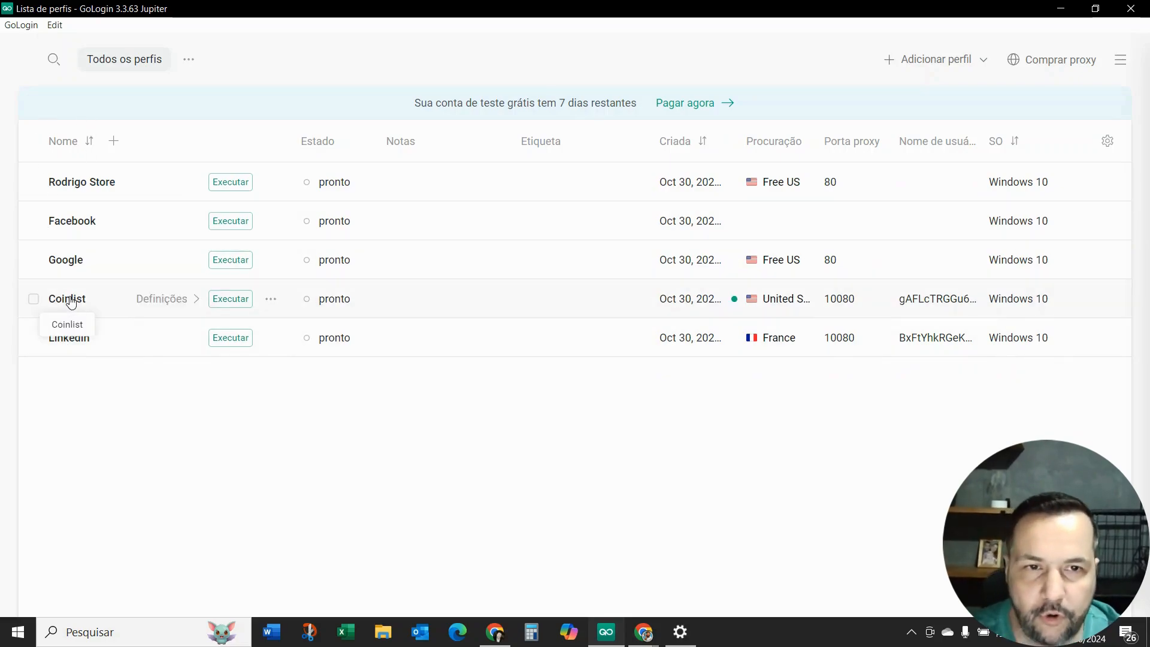
Create a browser profile named with the owner's first name and 2, and test-run its browser.
left_click(112, 142)
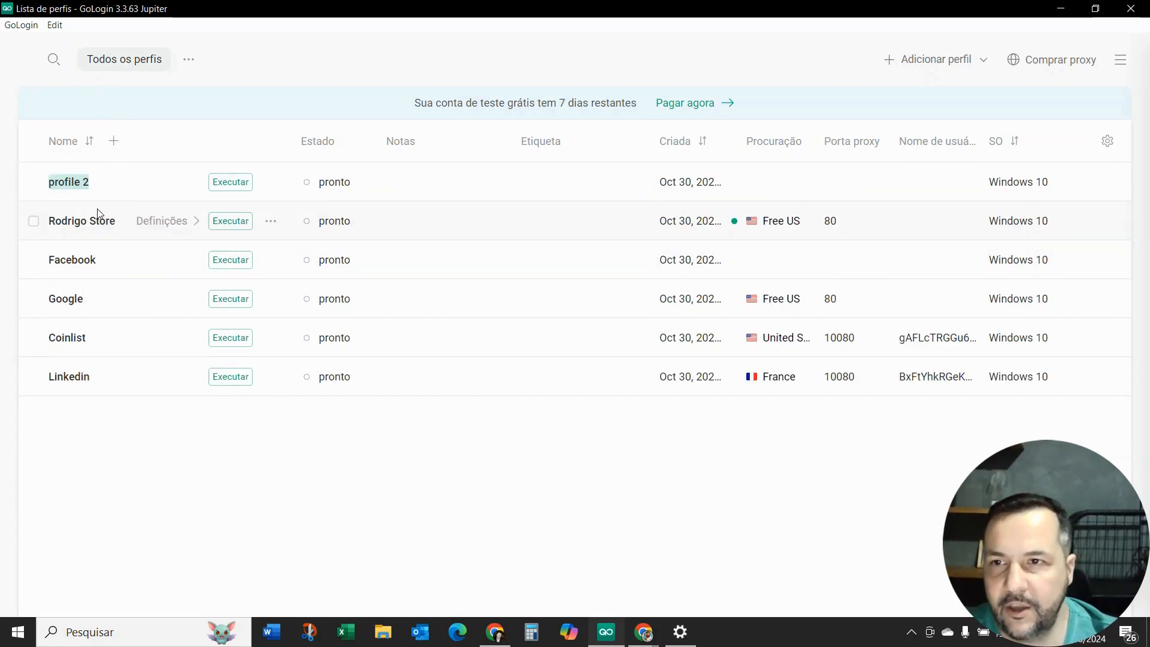
type("Rodrigo")
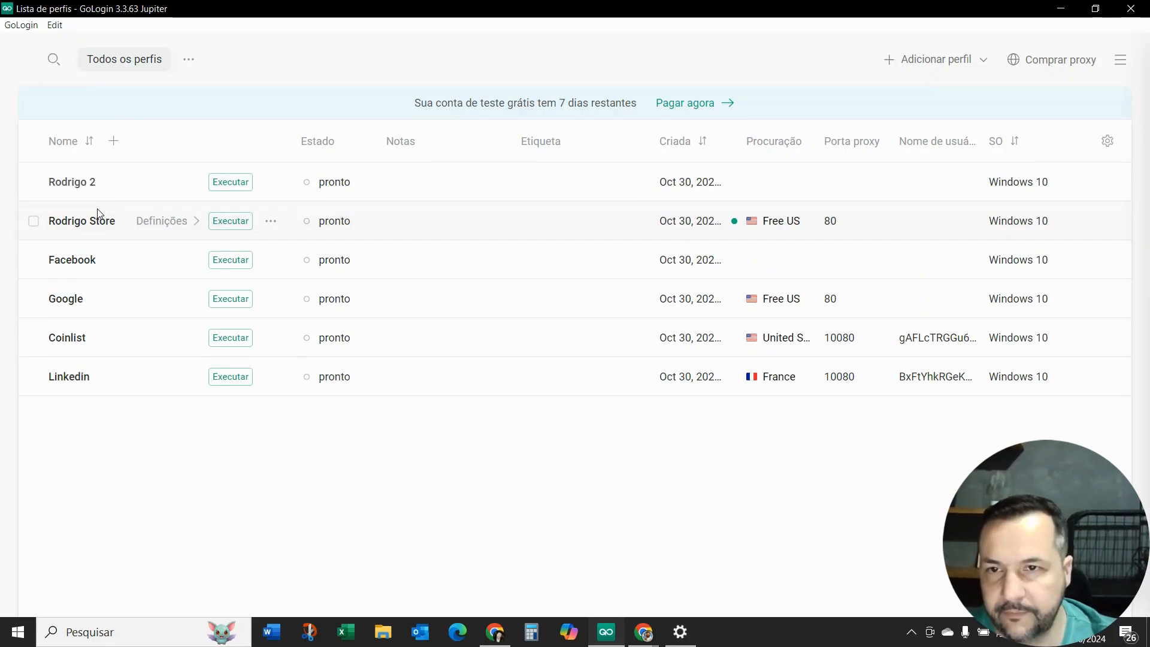
left_click(232, 187)
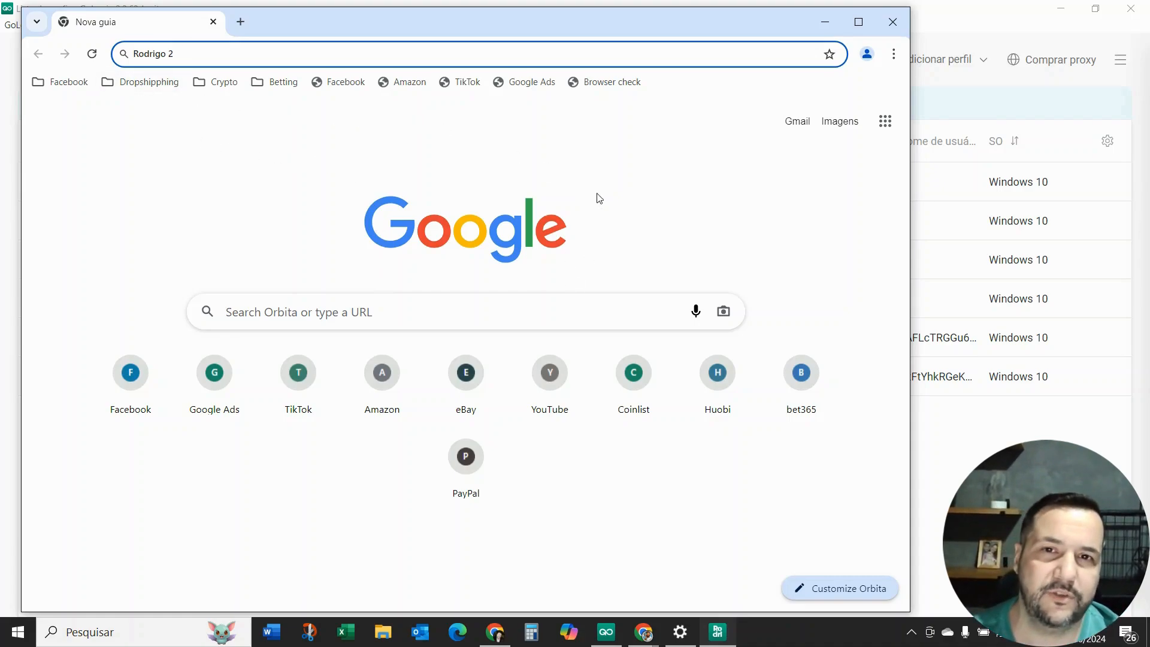
left_click(892, 21)
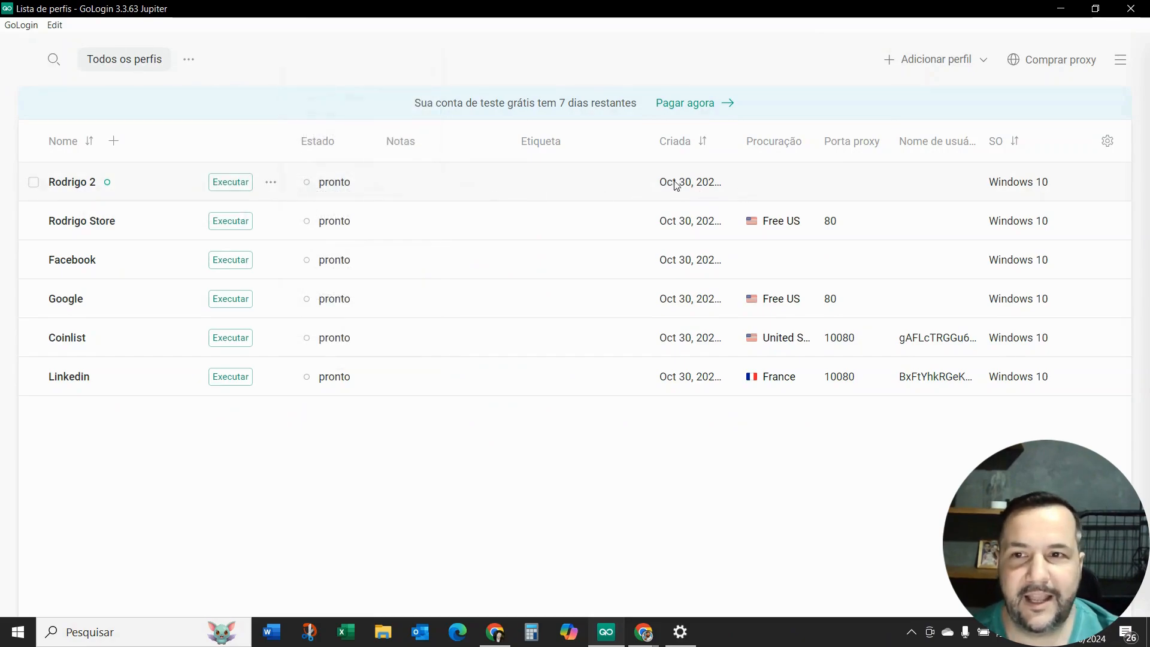
Review the proxies offered for the new profile and the available traffic for each proxy type on sale.
mouse_move(840, 184)
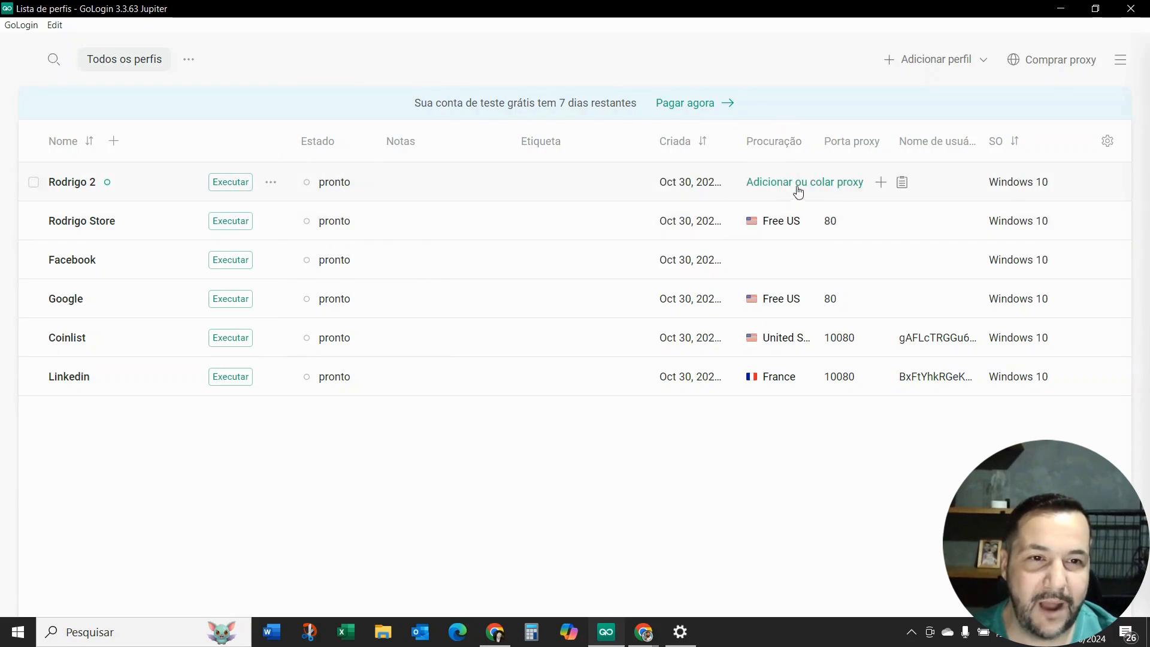
left_click(857, 187)
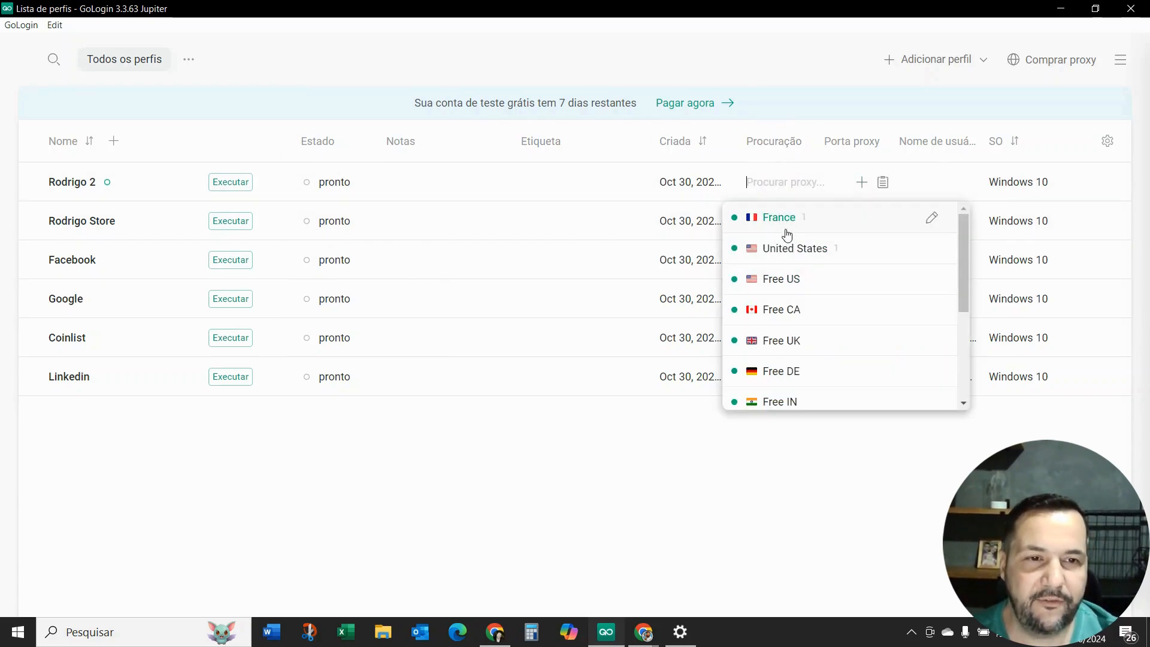
scroll(785, 246, "down", 3)
scroll(770, 366, "up", 3)
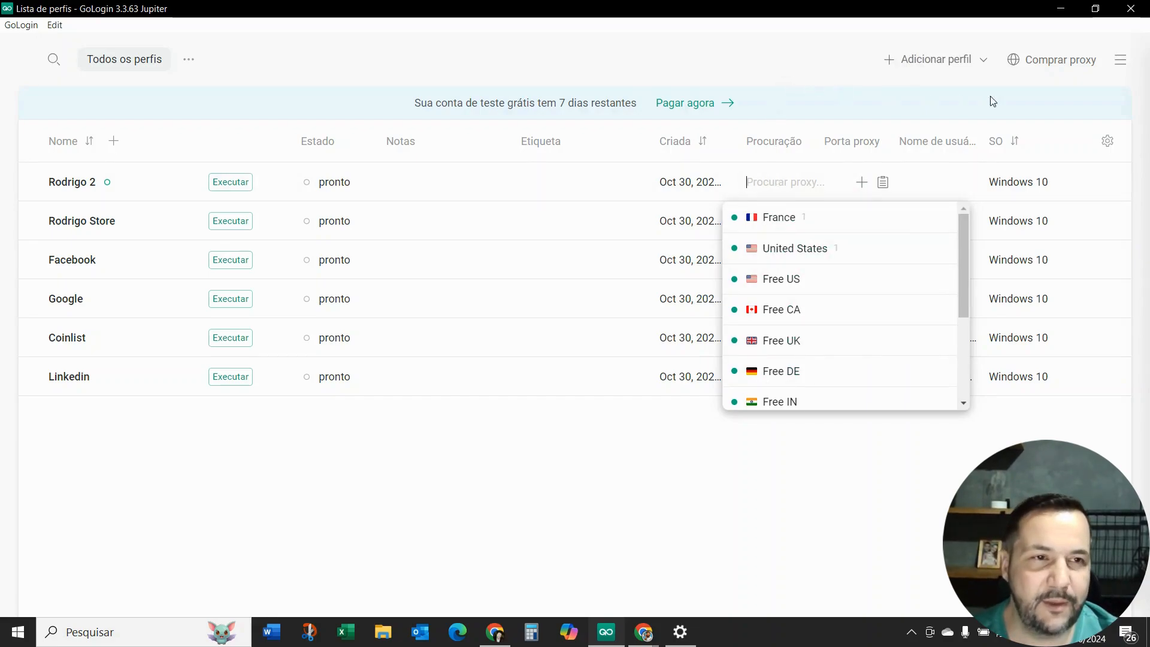
left_click(1070, 60)
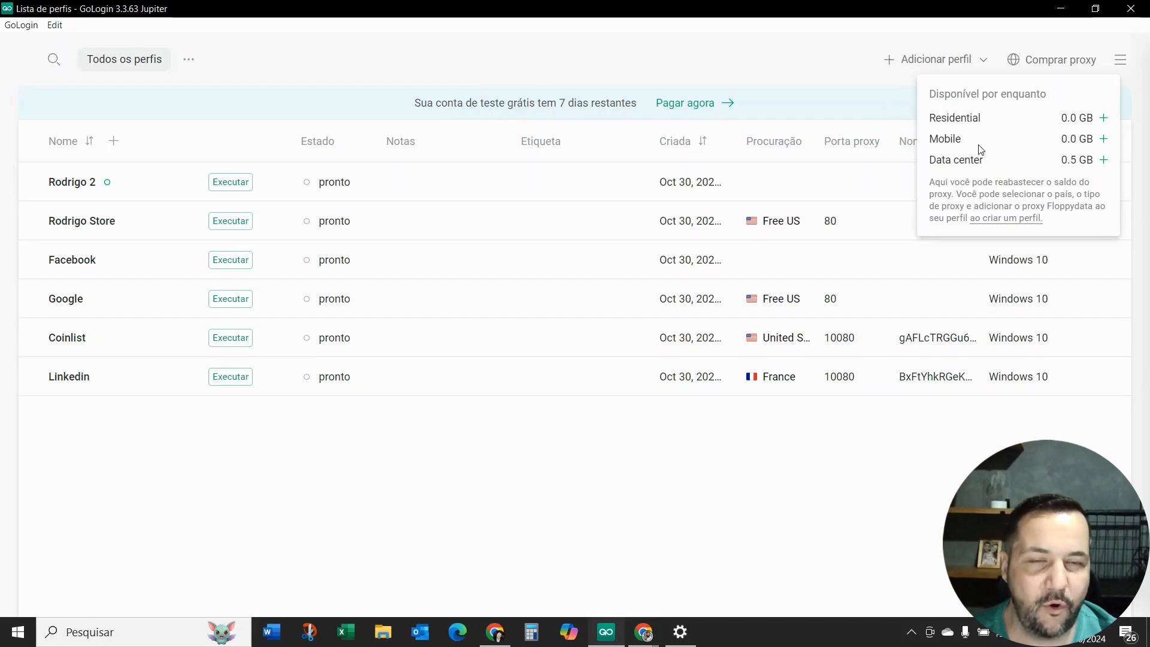
left_click(820, 105)
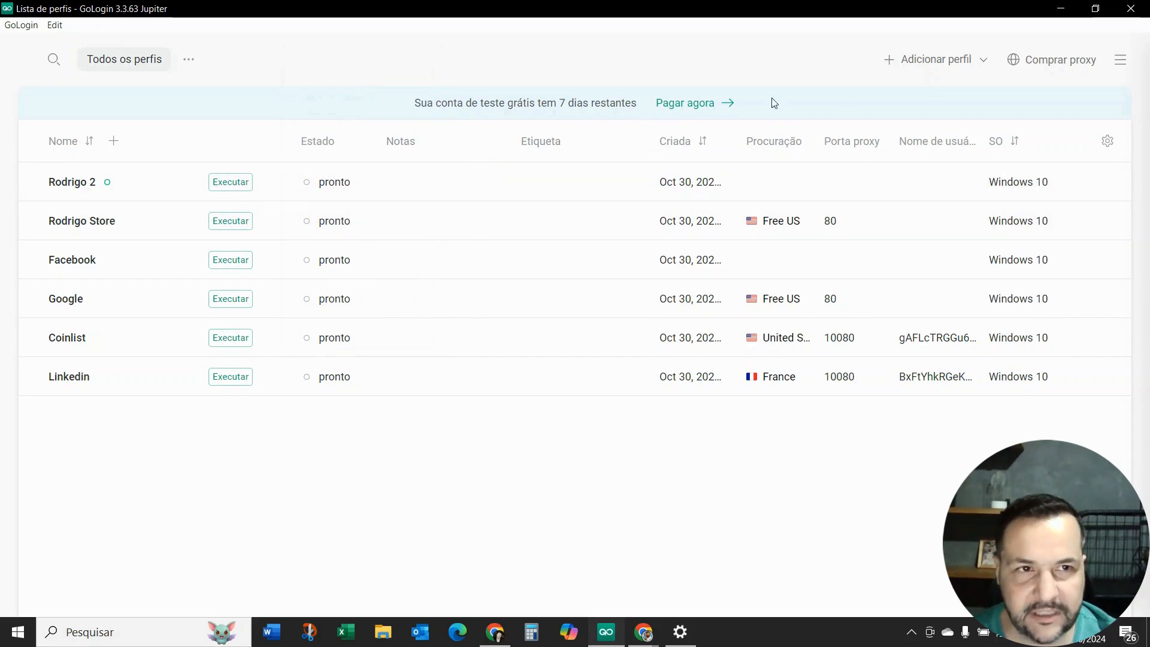
View the Proxies page and the accepted formats for importing proxies, and return to the profile list.
left_click(1121, 62)
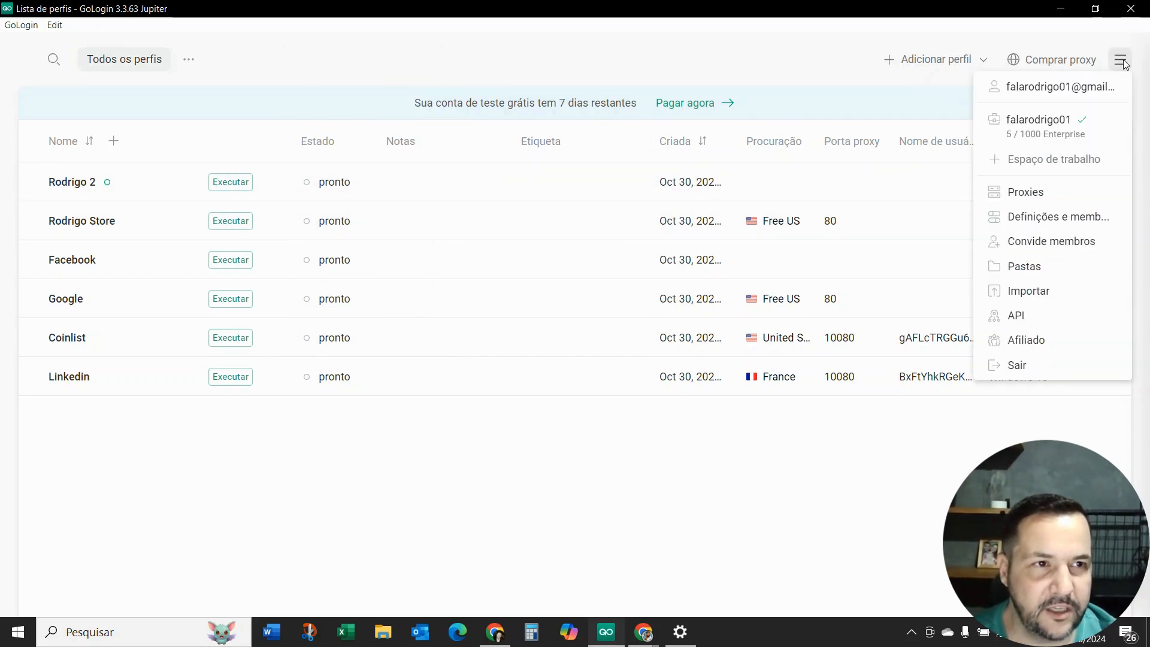
left_click(1036, 194)
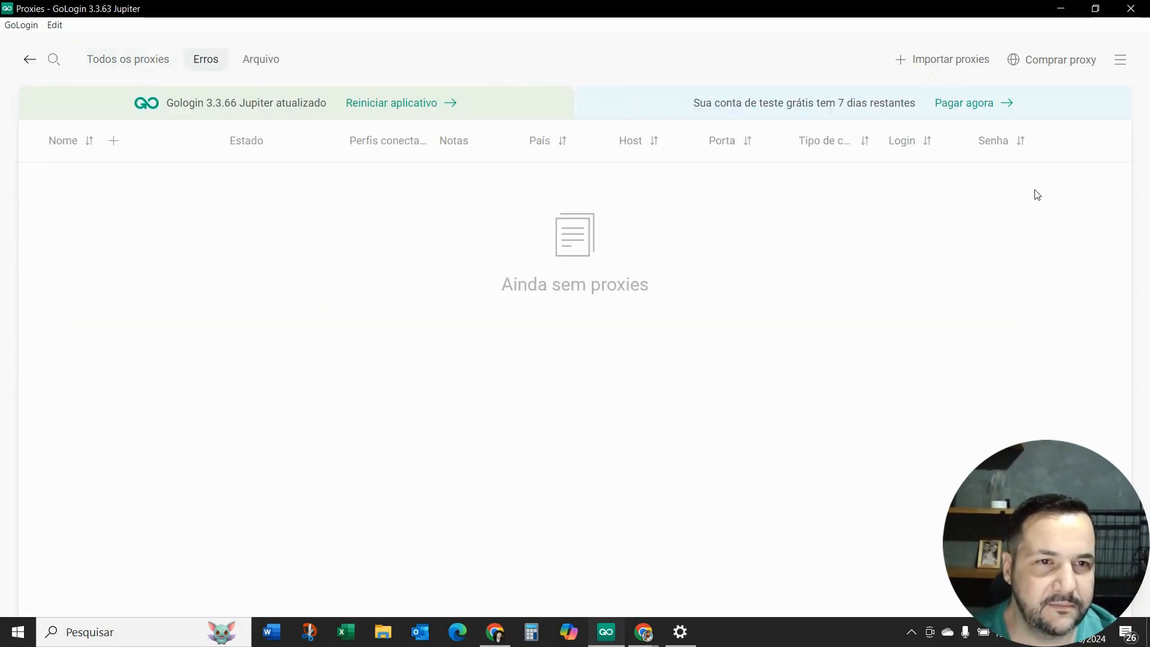
left_click(950, 59)
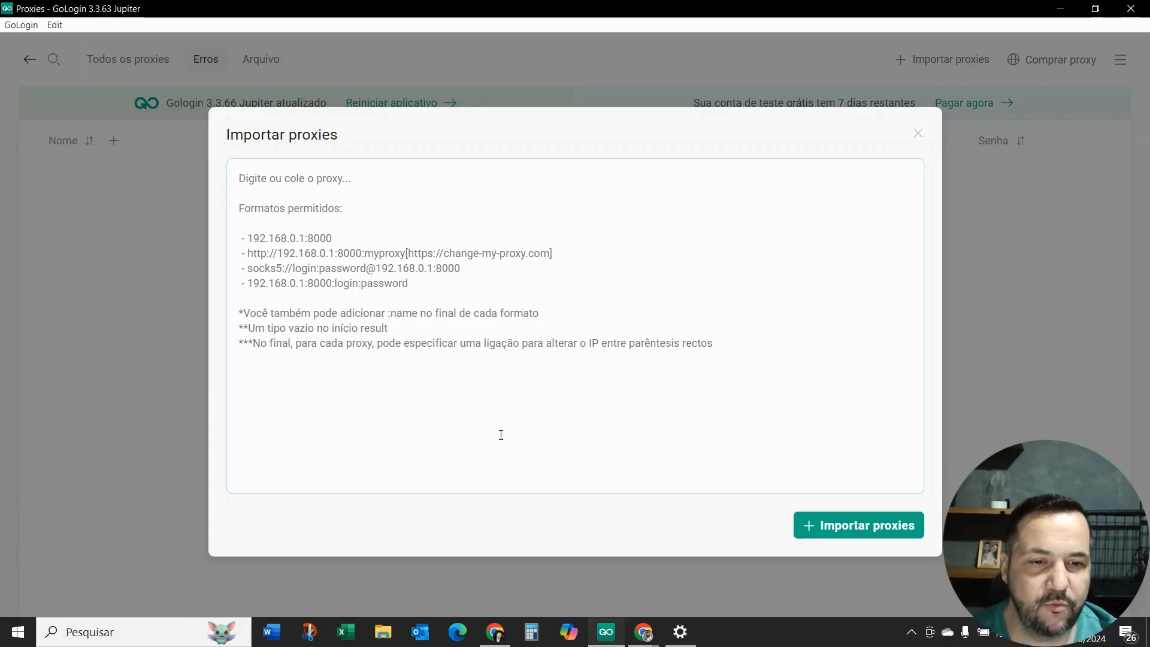
left_click(918, 134)
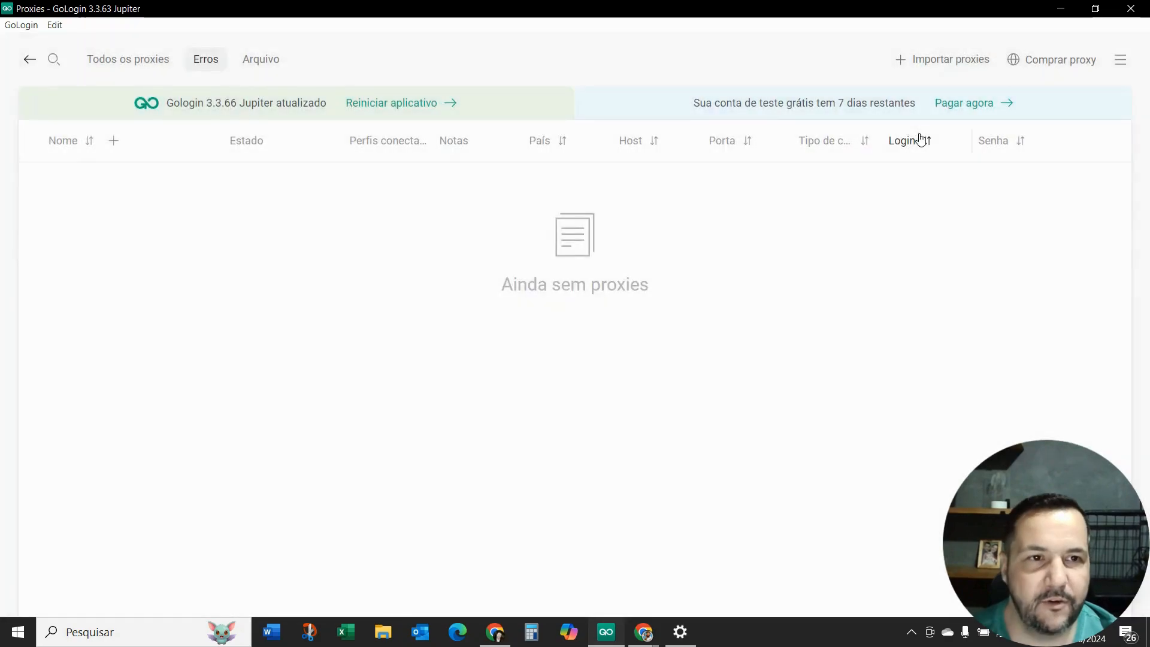
left_click(28, 62)
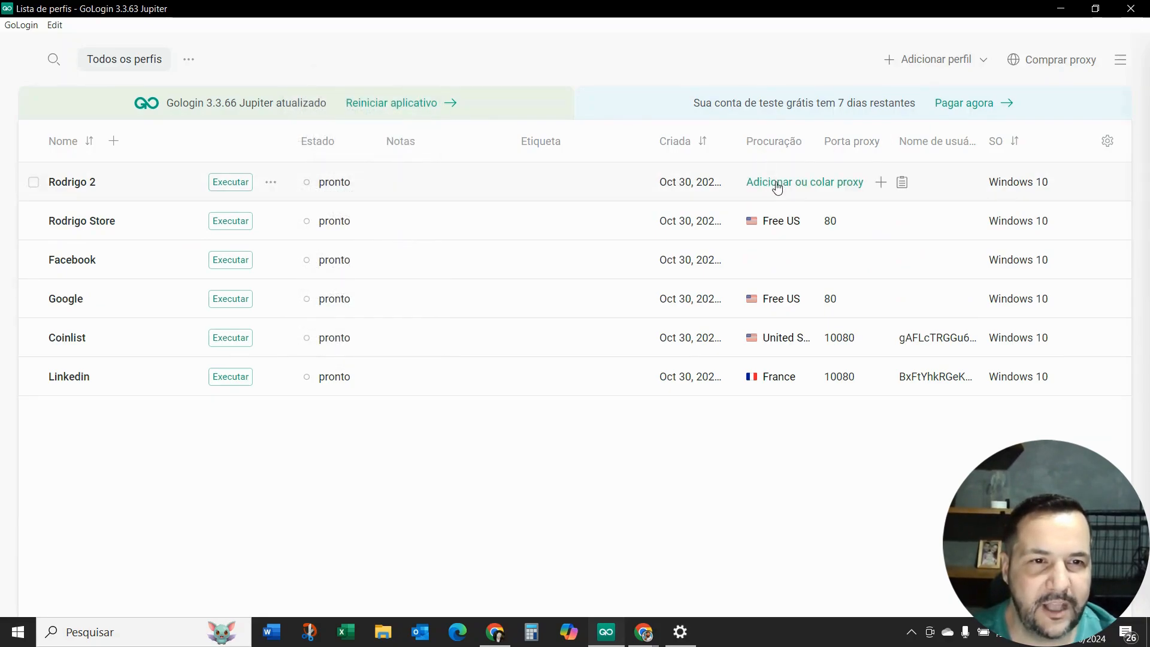
Examine the new profile's proxy list and the form for adding a custom HTTP proxy.
left_click(804, 185)
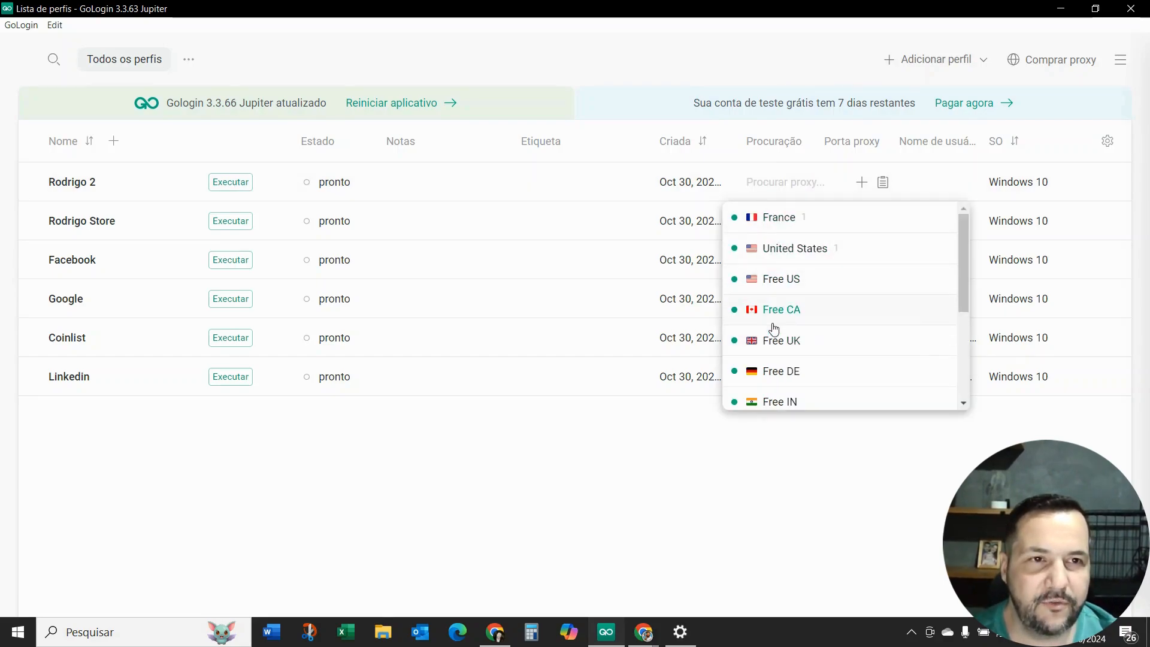
scroll(763, 239, "down", 2)
scroll(763, 270, "up", 2)
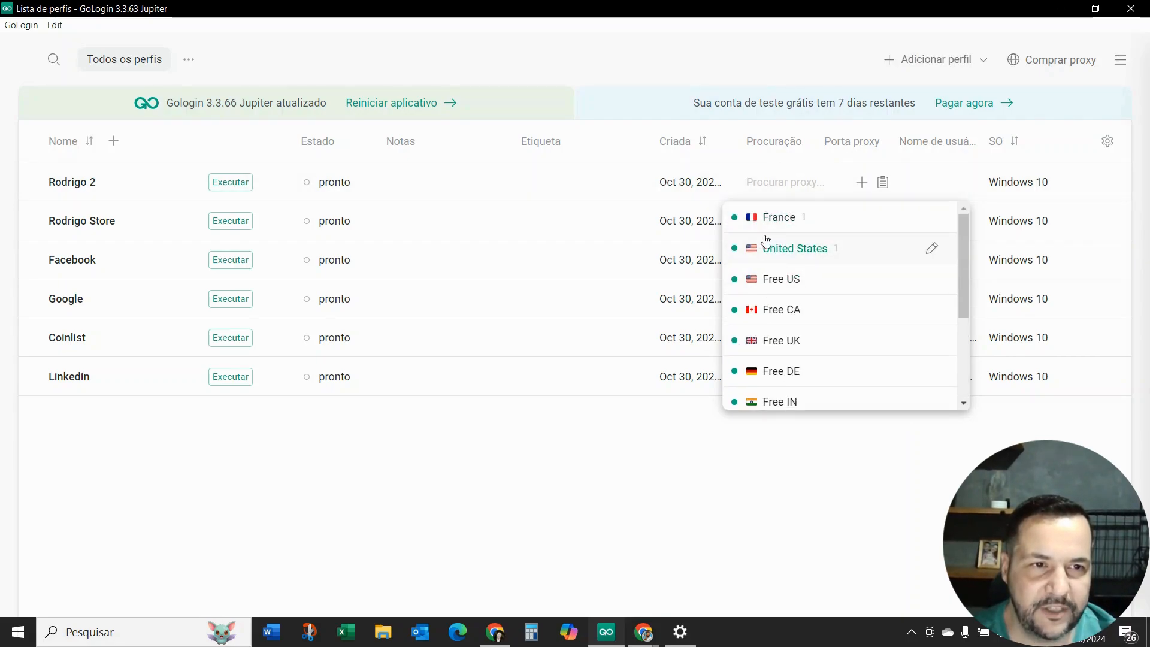
left_click(862, 183)
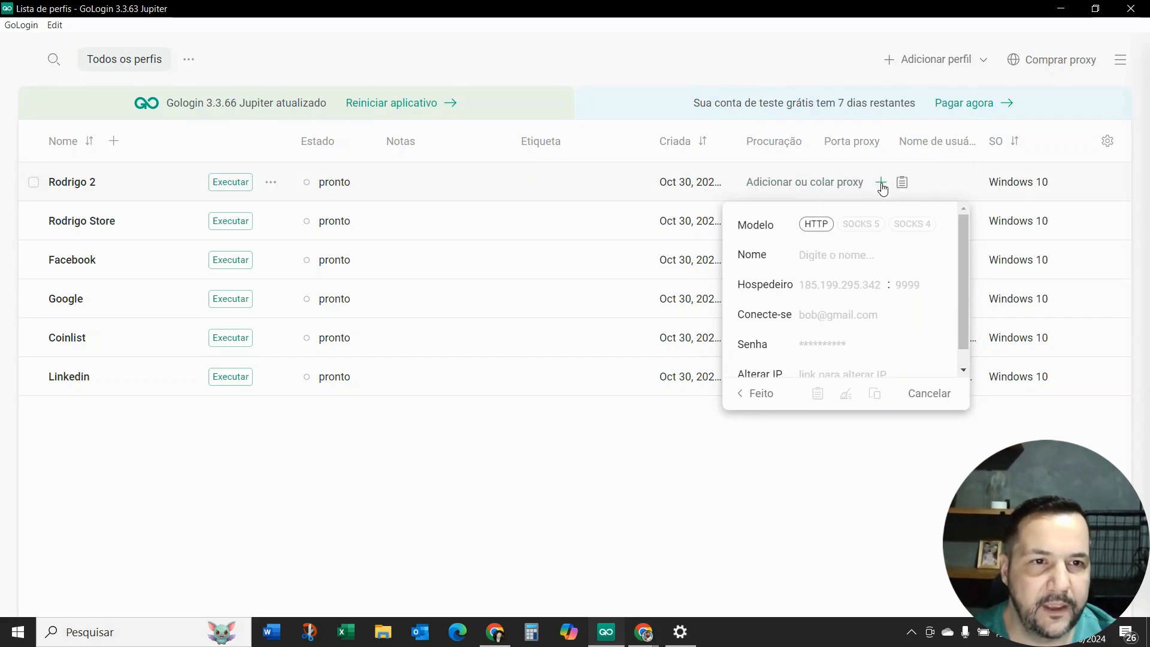
left_click(810, 255)
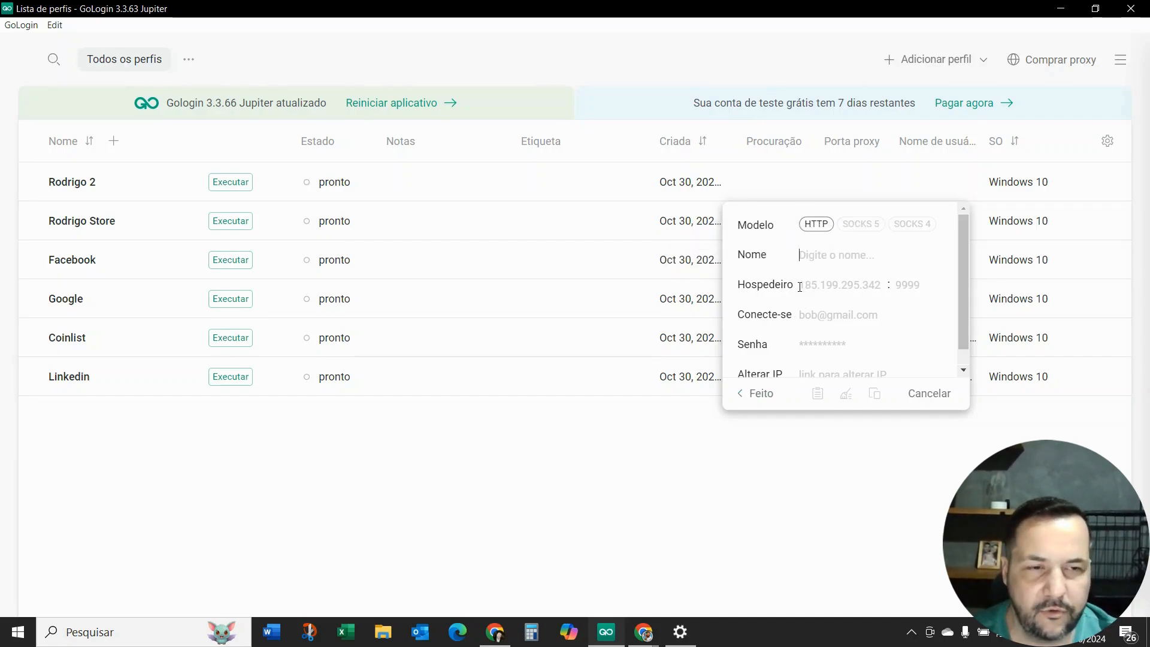
scroll(801, 336, "down", 1)
scroll(800, 333, "up", 1)
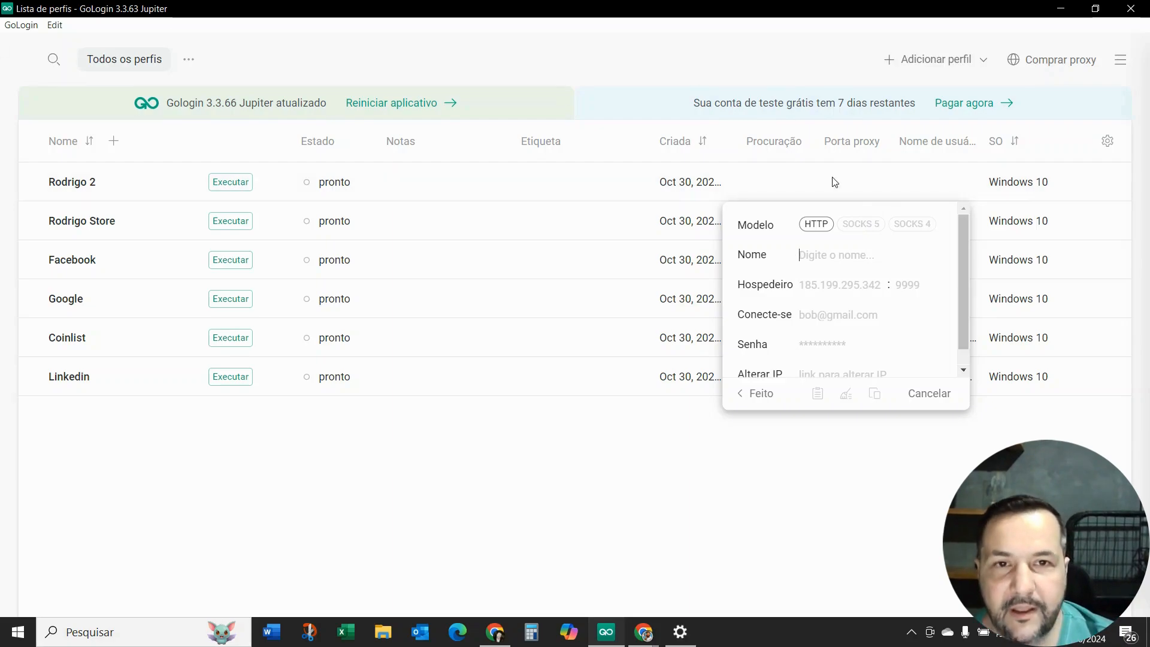
Open the workspace's settings and members page.
left_click(1122, 63)
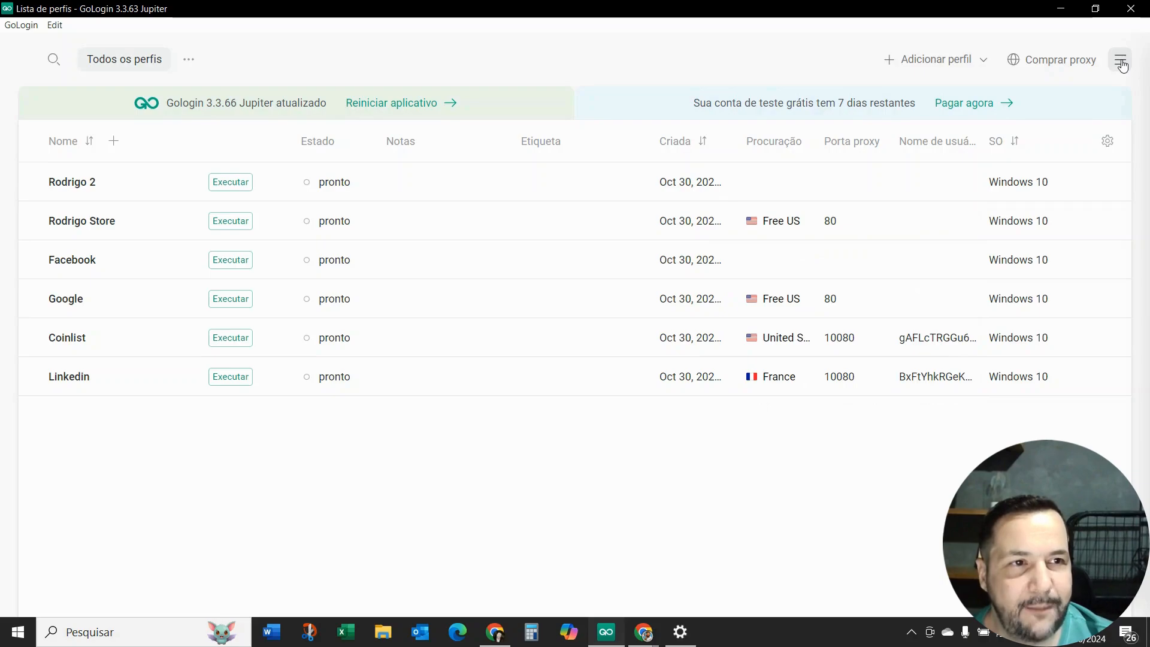
left_click(1120, 60)
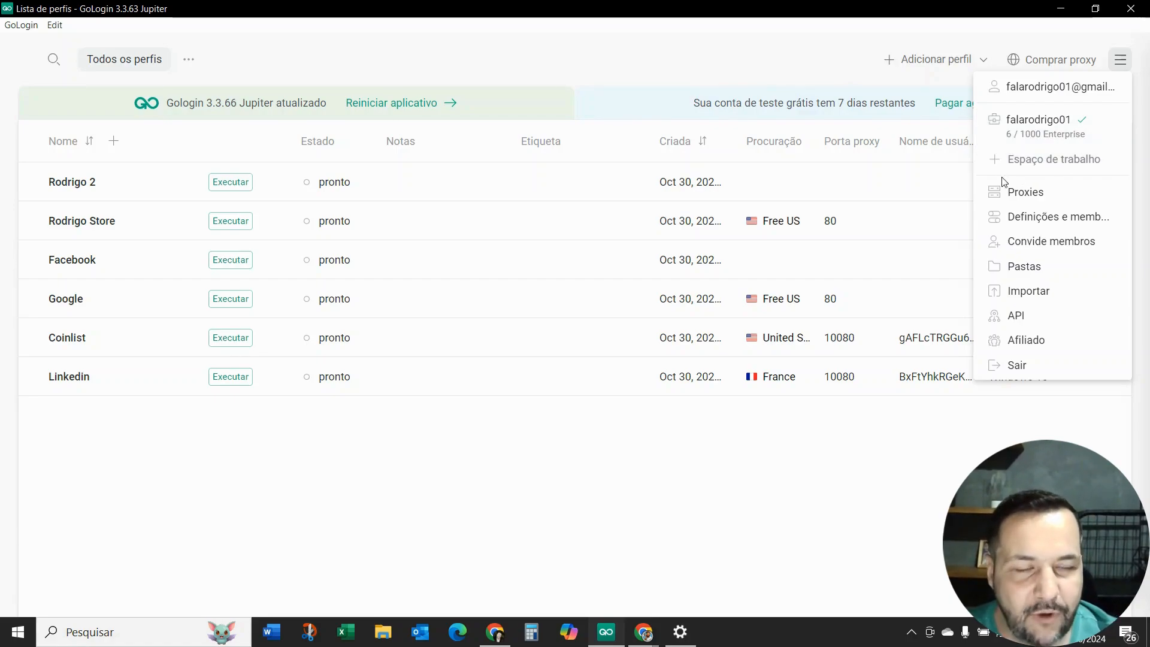
left_click(1031, 221)
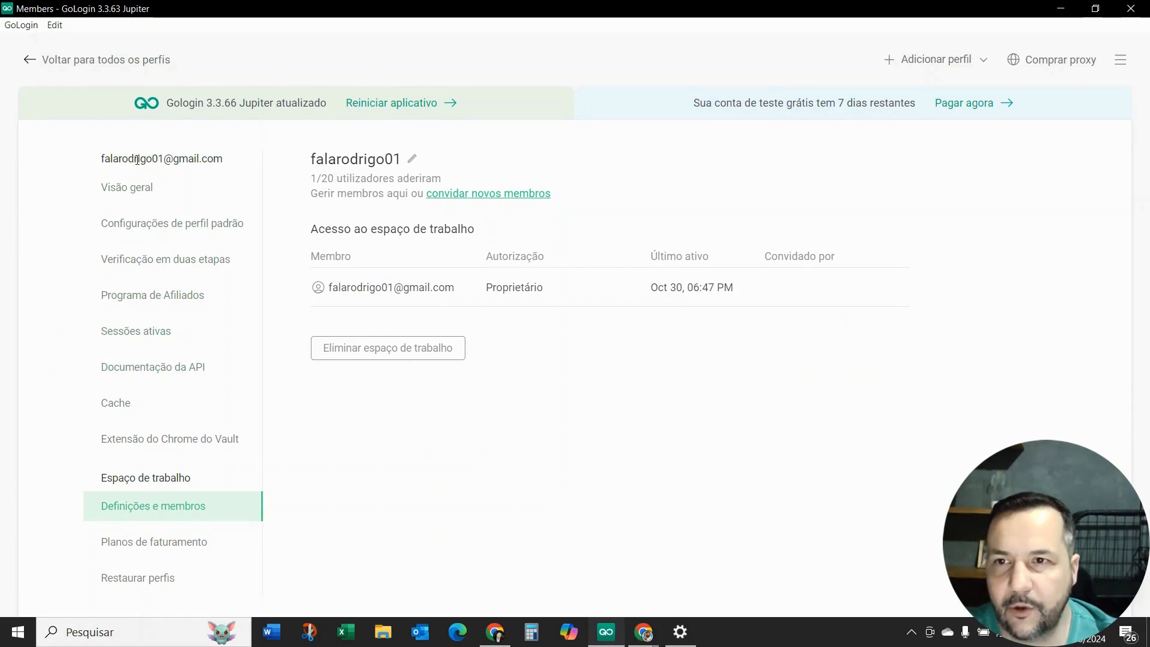
View the account overview and examine the default profile settings, including the minimum and maximum screen resolution.
left_click(122, 190)
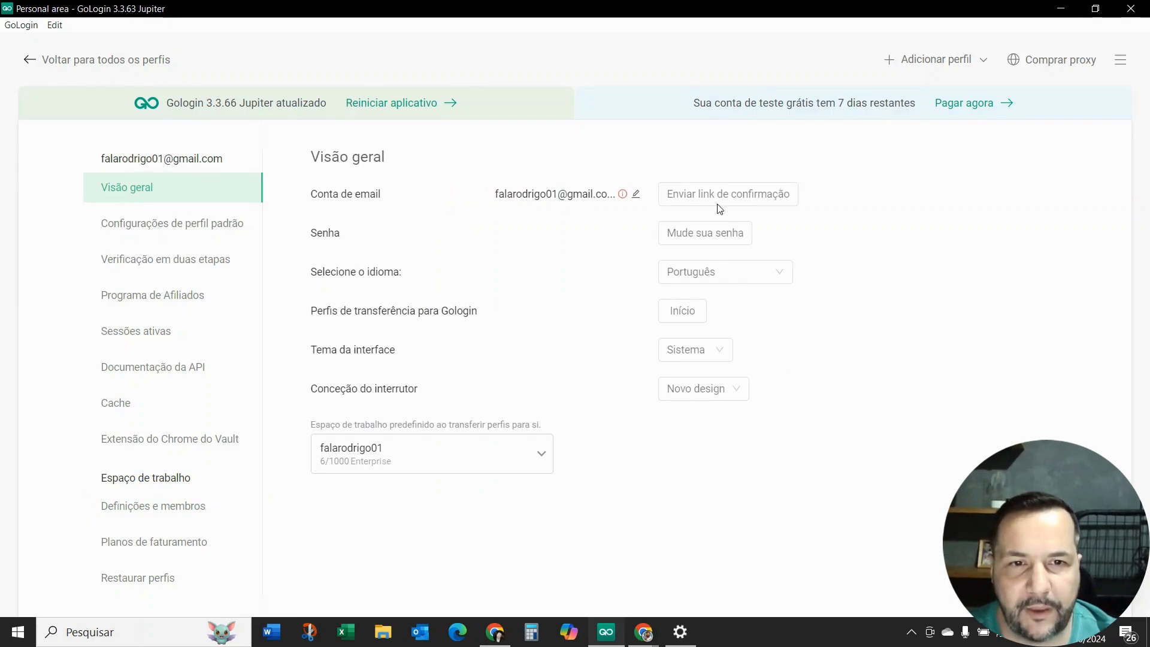
left_click(186, 220)
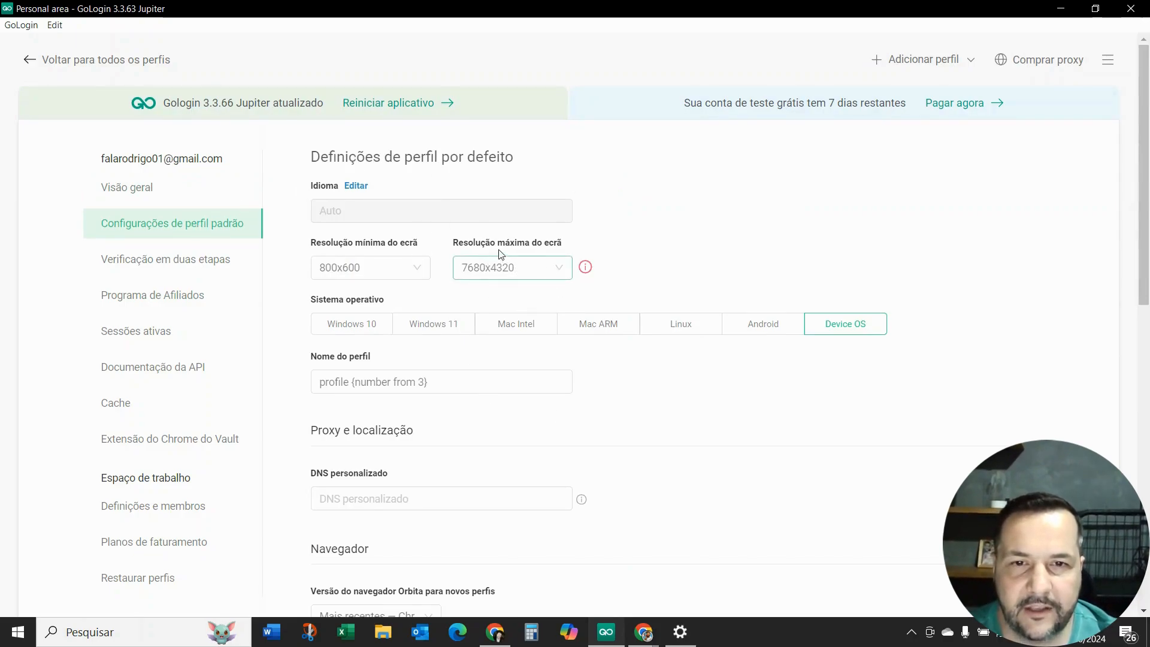
mouse_move(590, 269)
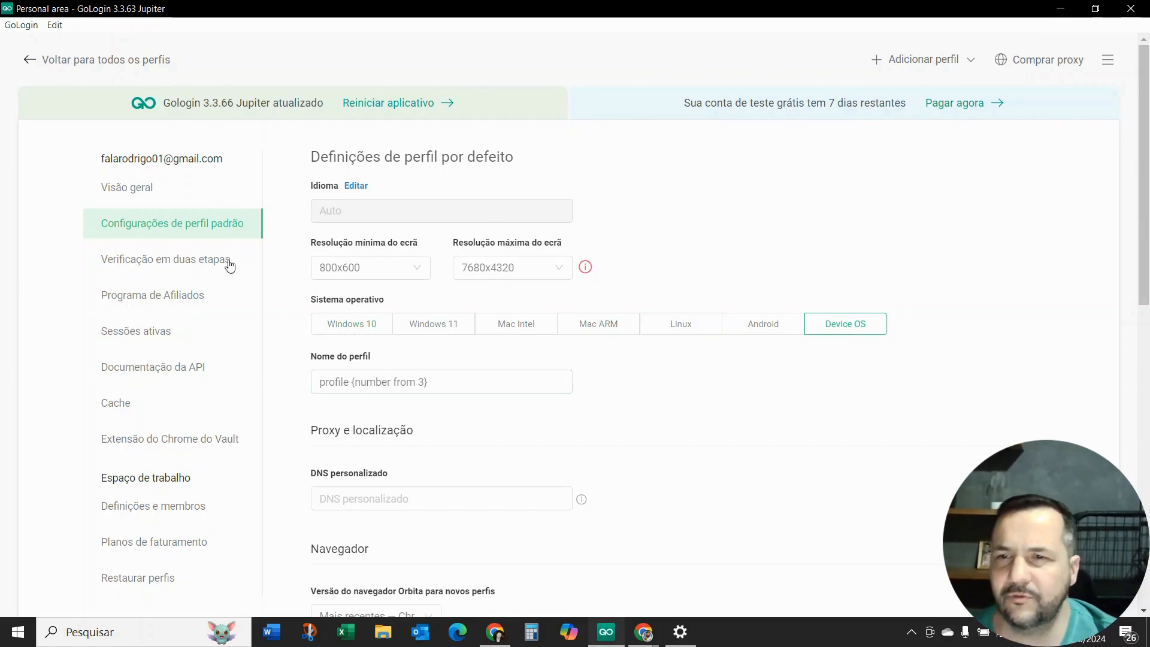
scroll(514, 404, "down", 3)
scroll(513, 404, "up", 3)
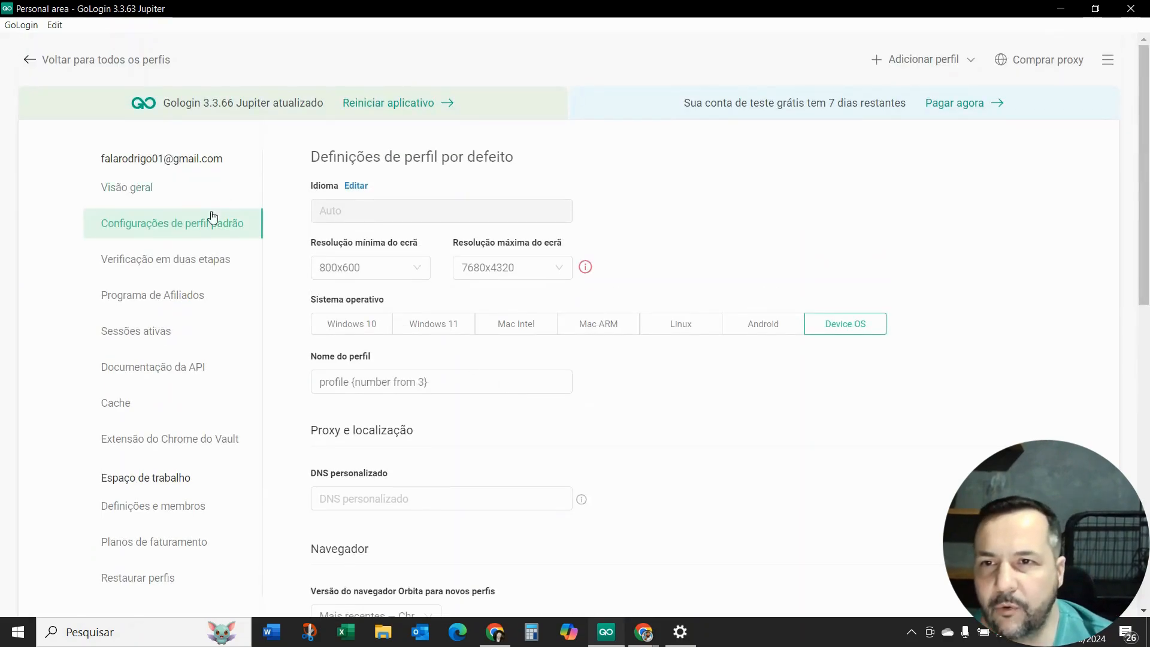
Review the account's two-step verification, affiliate program, active sessions, API documentation, cache and Vault Chrome extension settings.
left_click(150, 267)
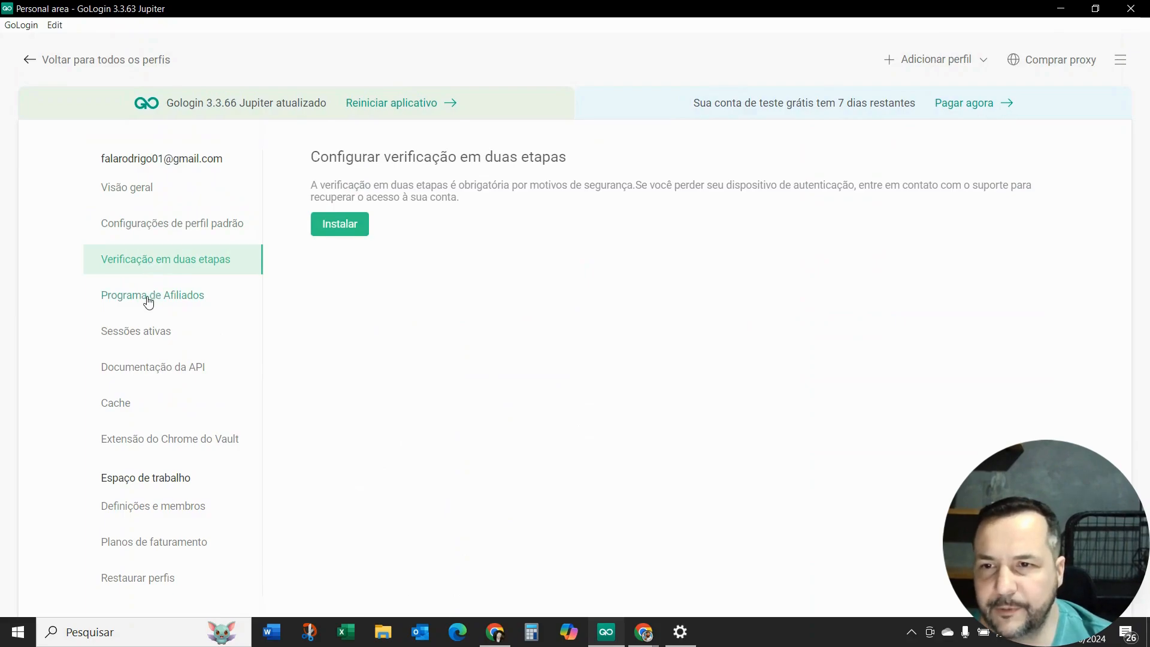
left_click(149, 298)
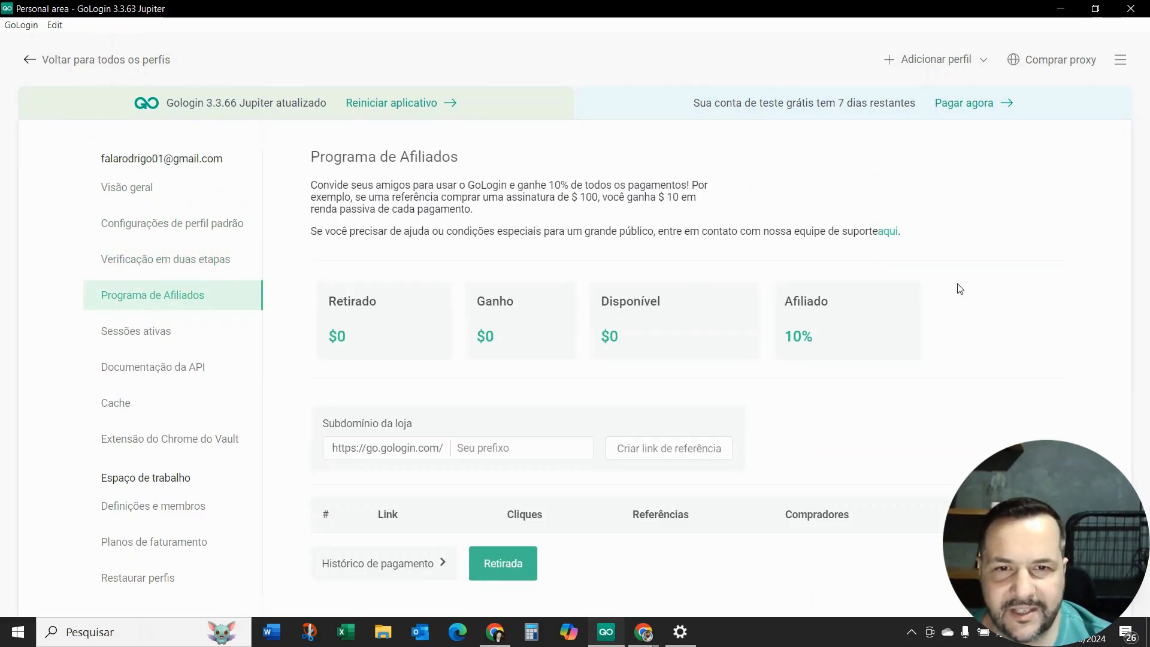
left_click(123, 333)
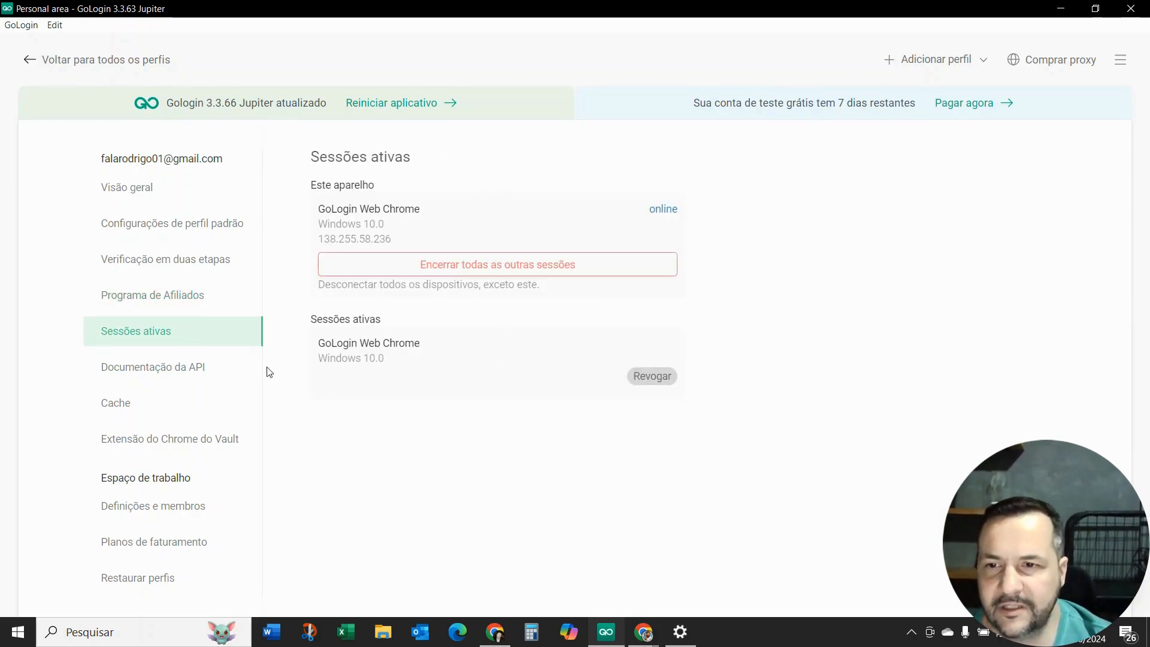
left_click(144, 373)
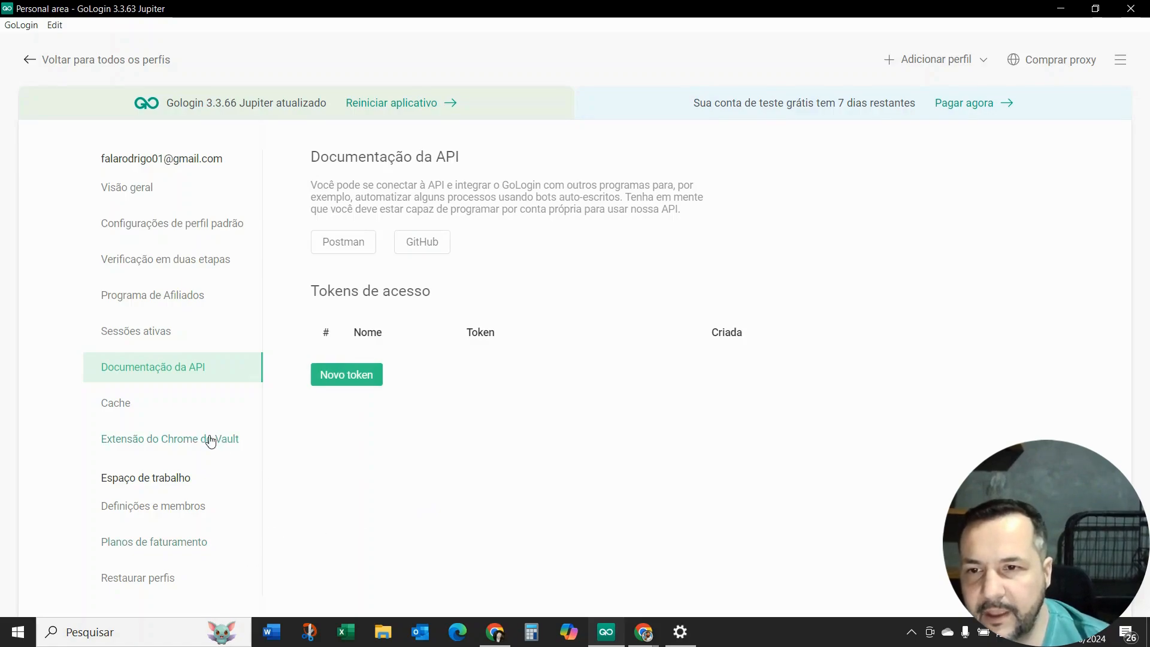
left_click(121, 410)
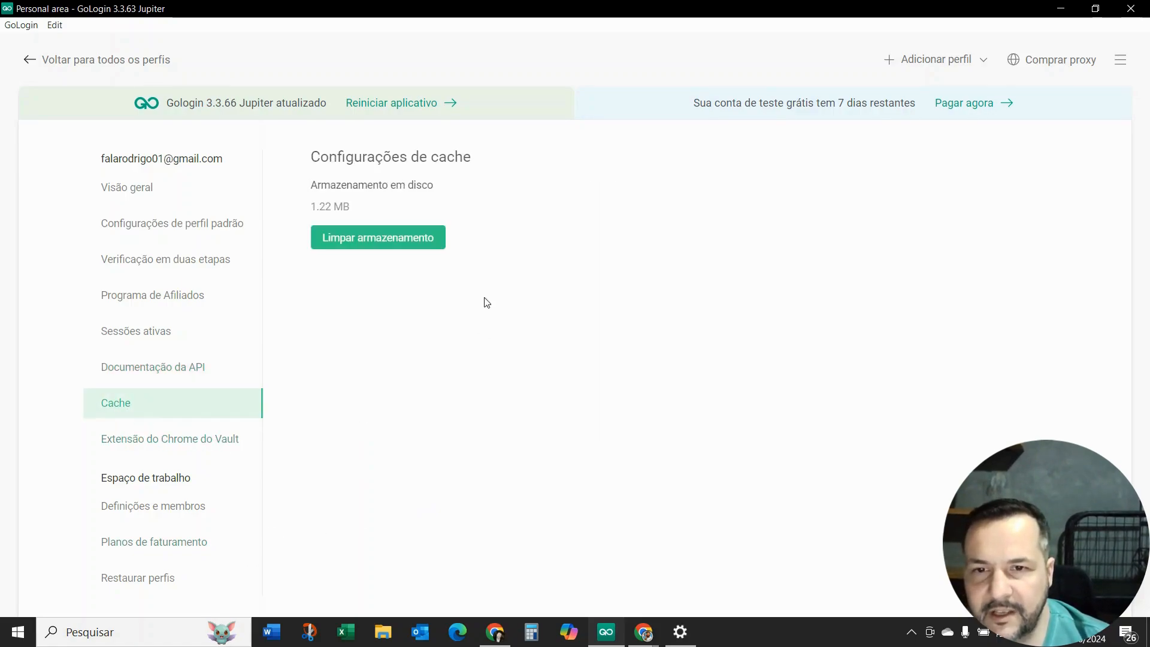
left_click(144, 445)
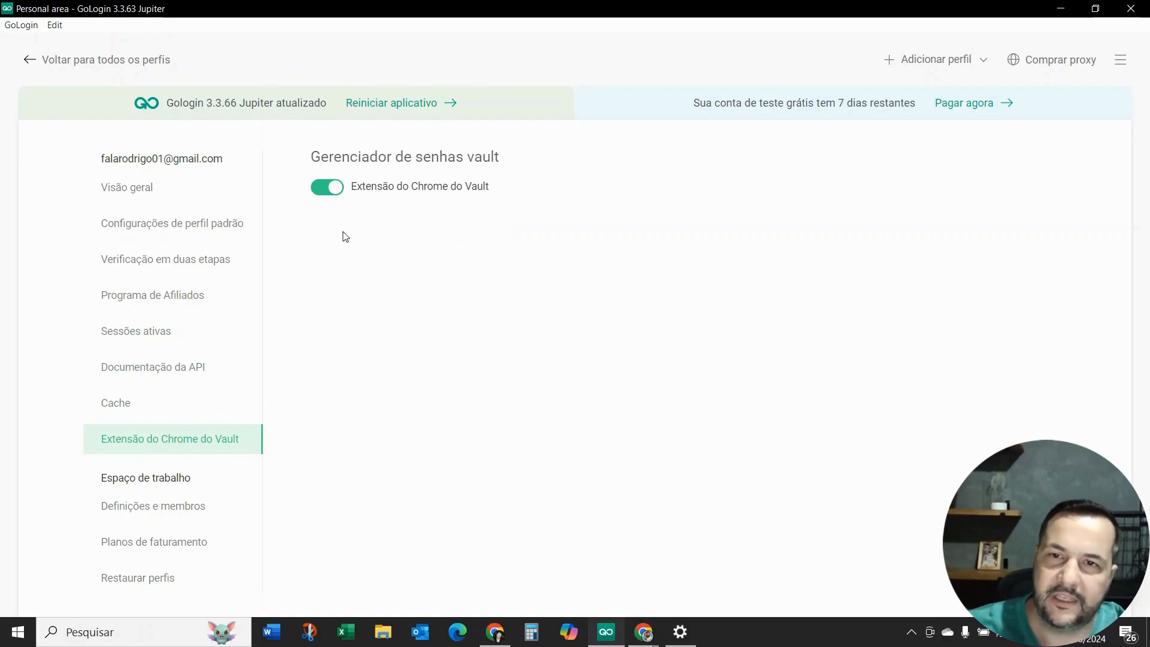
View the workspace's members, billing plans and deleted profiles available for restoring, and return to the profile list.
left_click(157, 514)
left_click(155, 545)
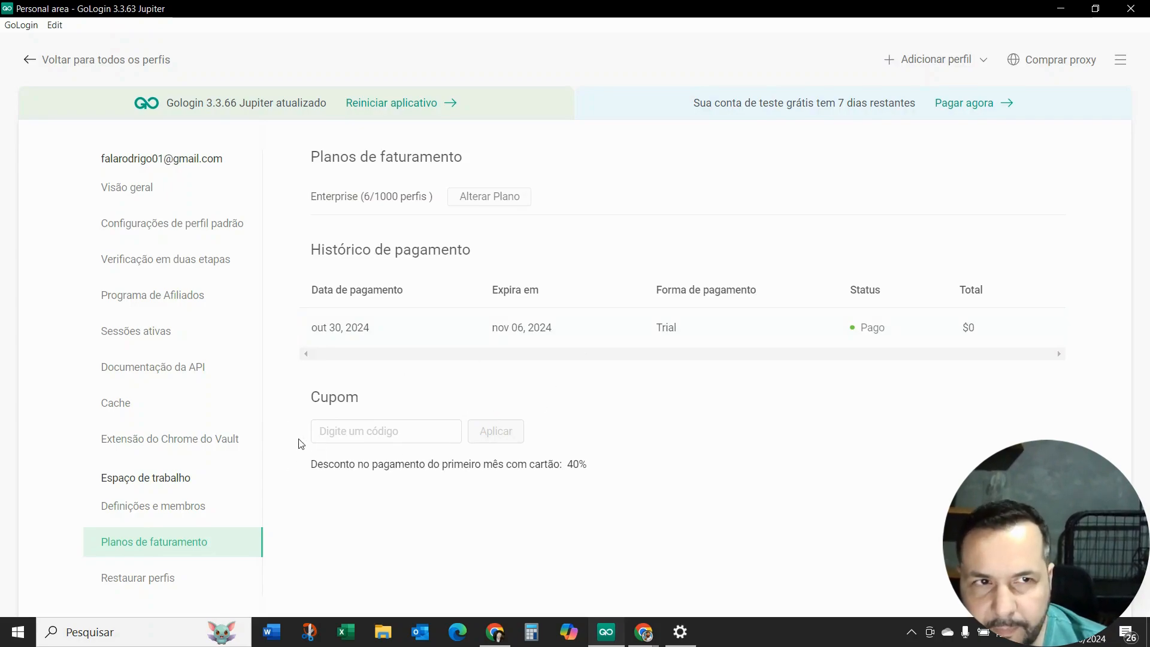
left_click(134, 584)
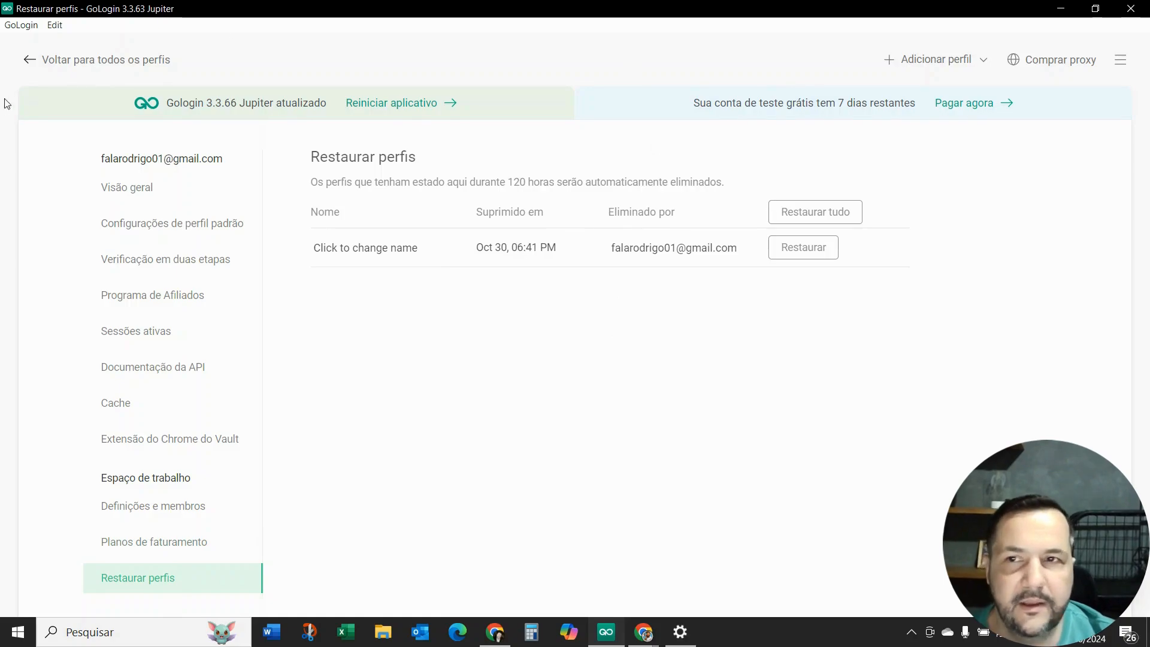
left_click(29, 59)
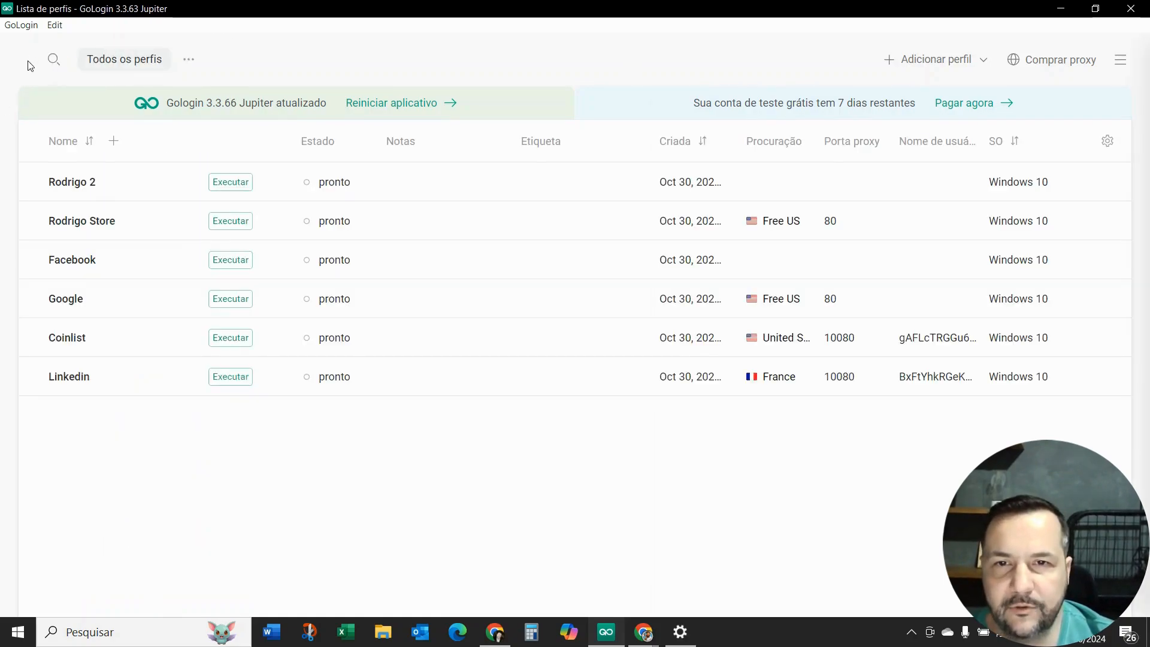
Open the settings of the first profile in the list and show its overview.
mouse_move(141, 185)
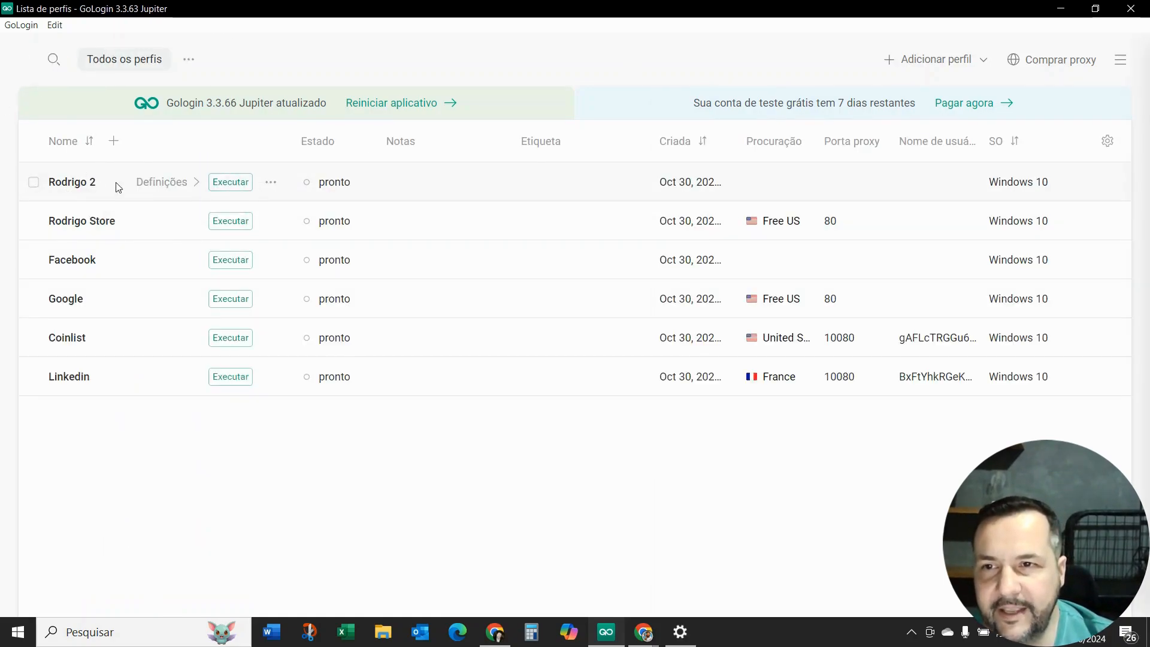
left_click(271, 183)
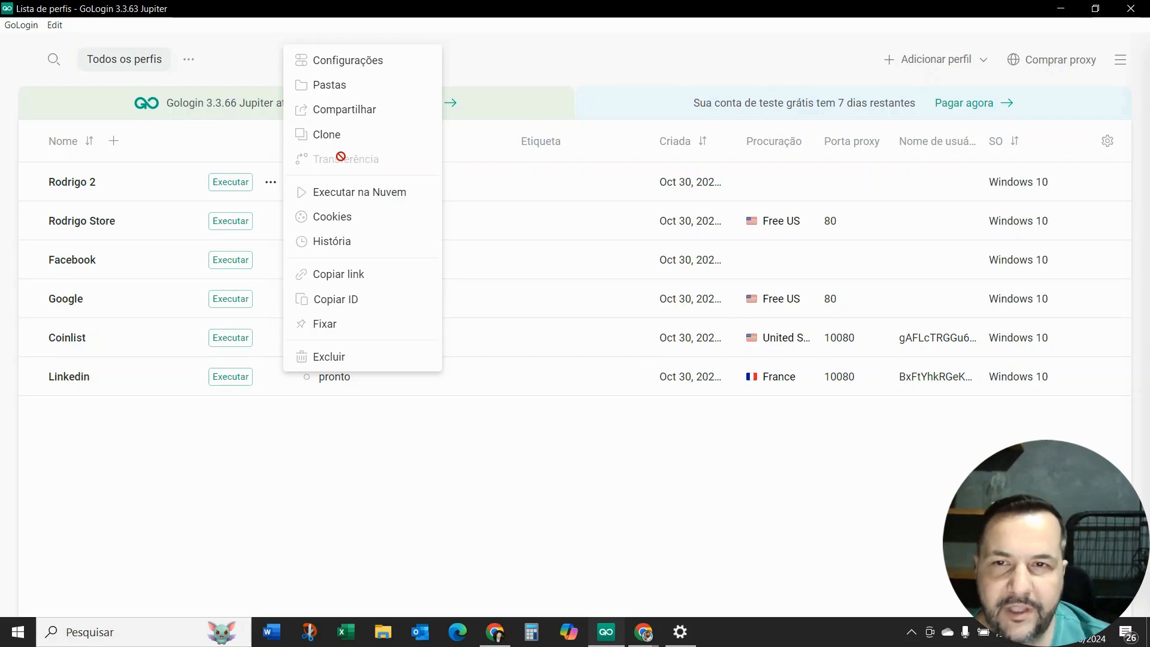
left_click(346, 63)
left_click(136, 277)
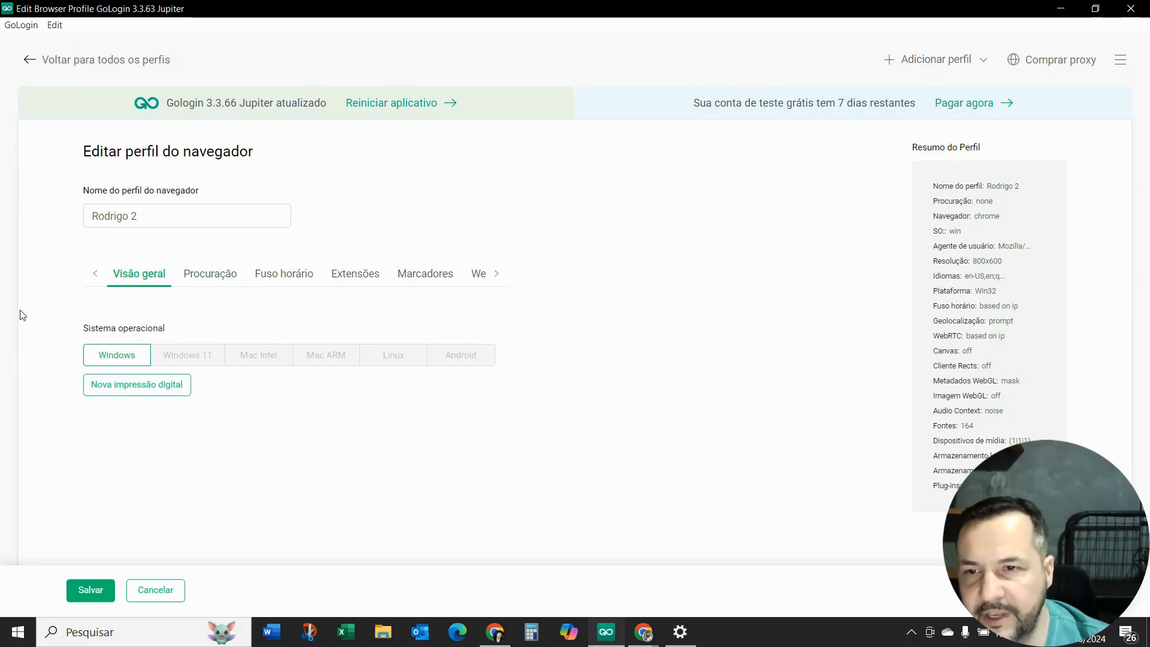
Switch the profile to a GoLogin proxy and choose Brazil as its country.
left_click(197, 275)
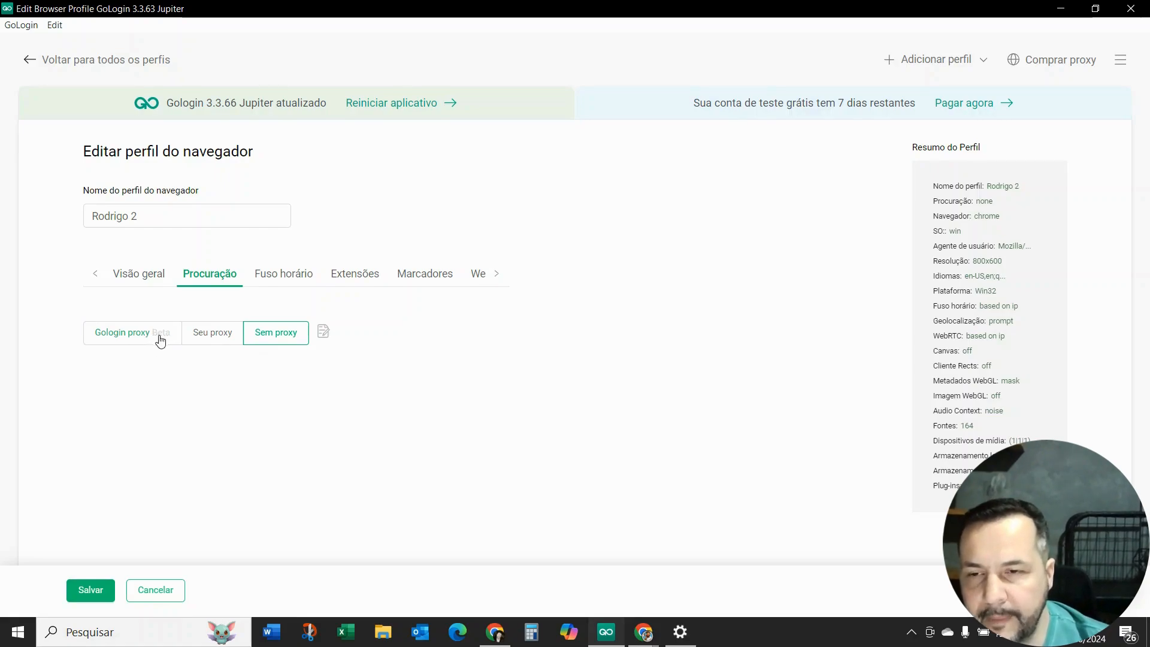
left_click(134, 339)
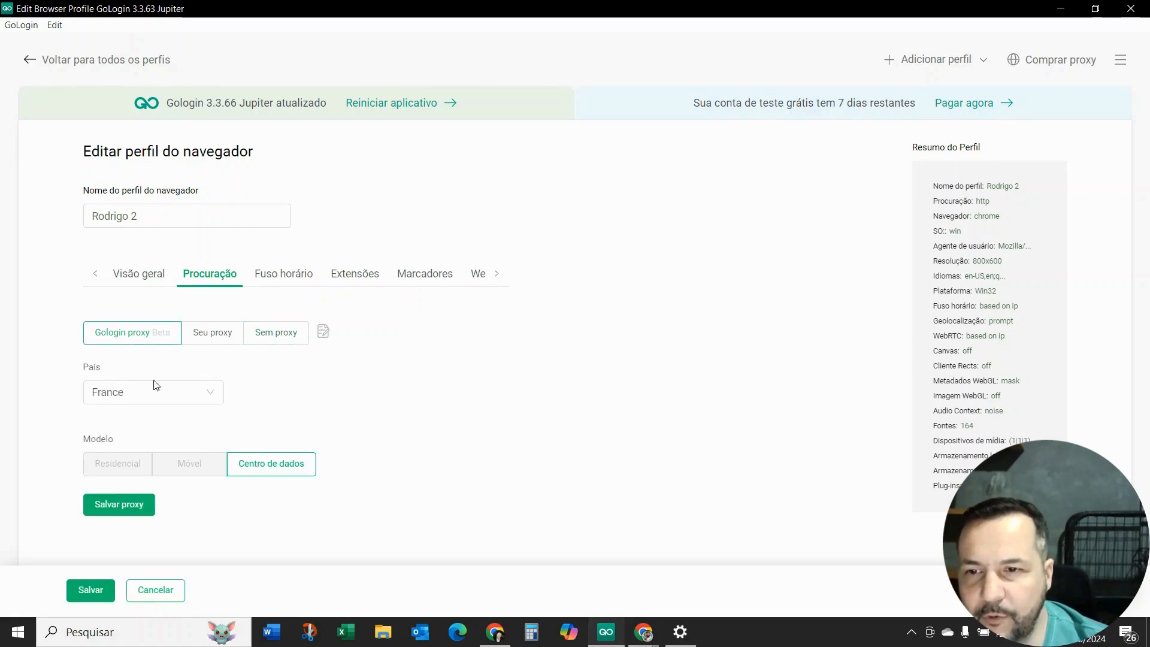
left_click(210, 393)
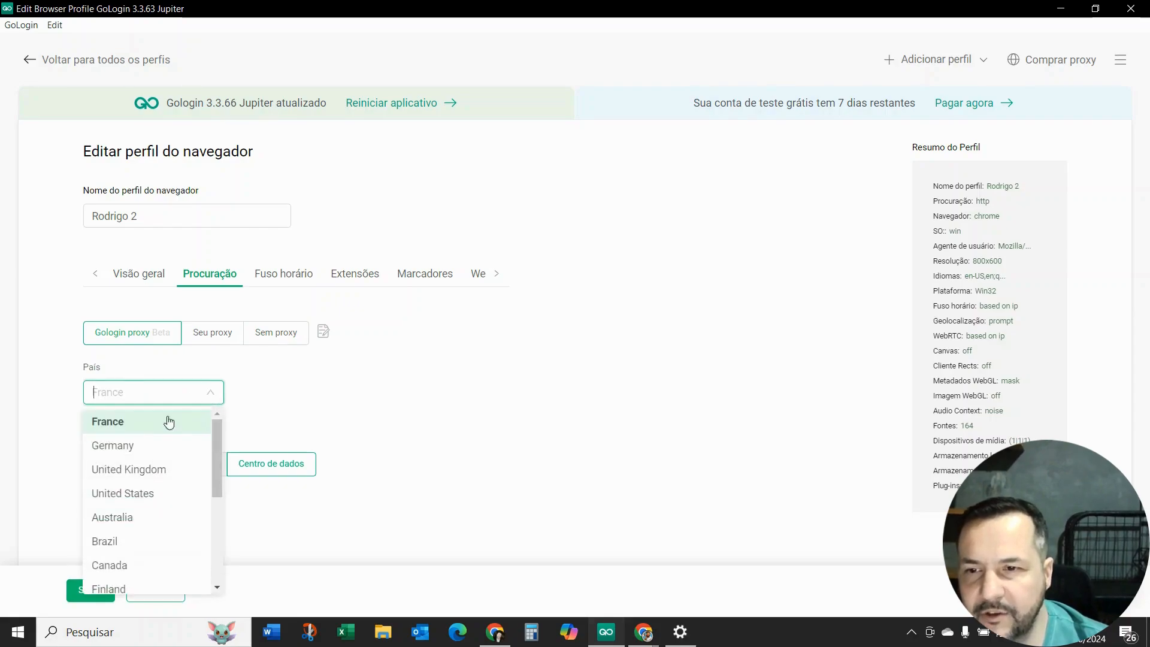
scroll(154, 462, "down", 4)
scroll(153, 462, "up", 3)
scroll(130, 435, "down", 1)
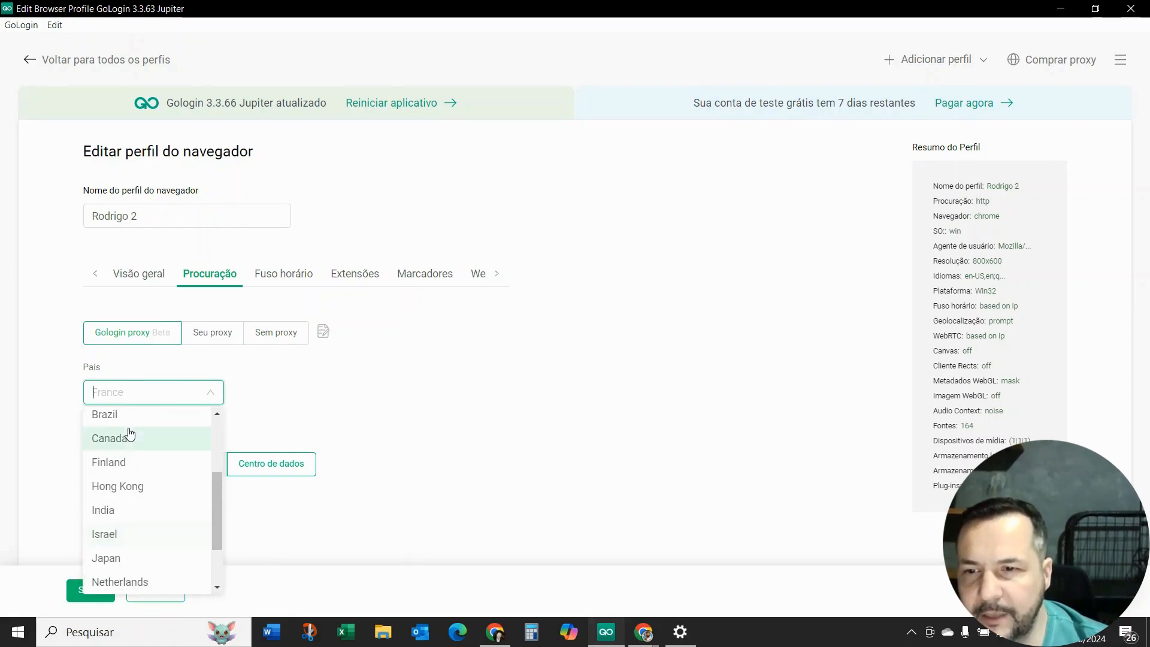
left_click(116, 416)
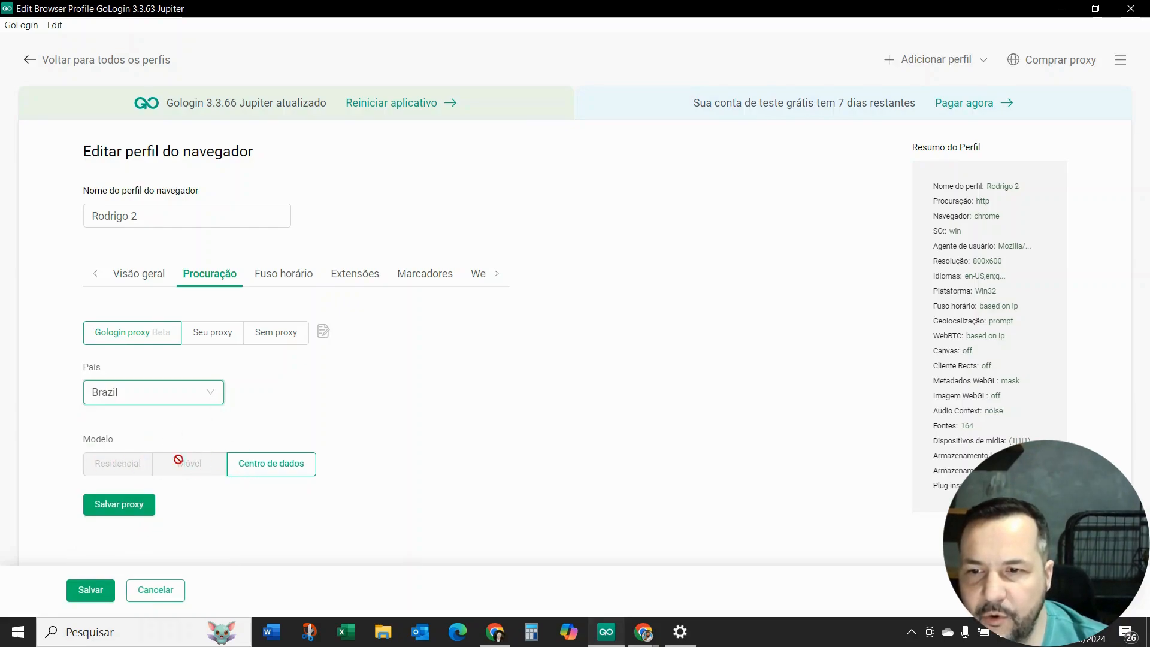
Examine the saved proxies available under the profile's own-proxy option, and set the profile to use no proxy.
left_click(220, 333)
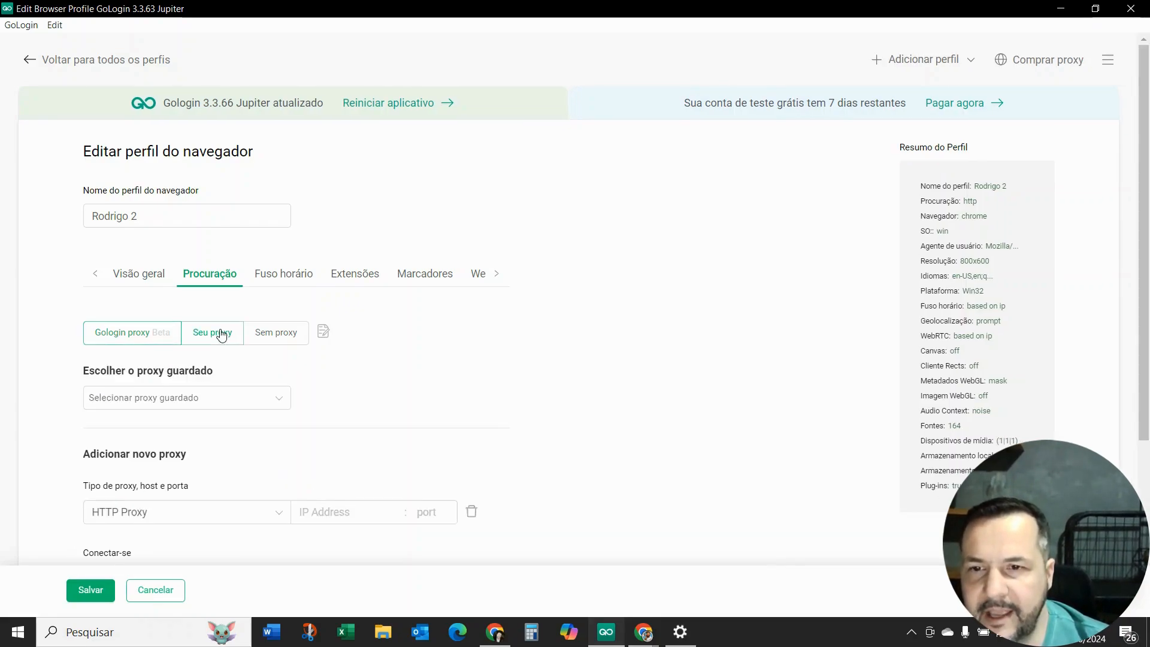
left_click(282, 400)
scroll(155, 287, "down", 3)
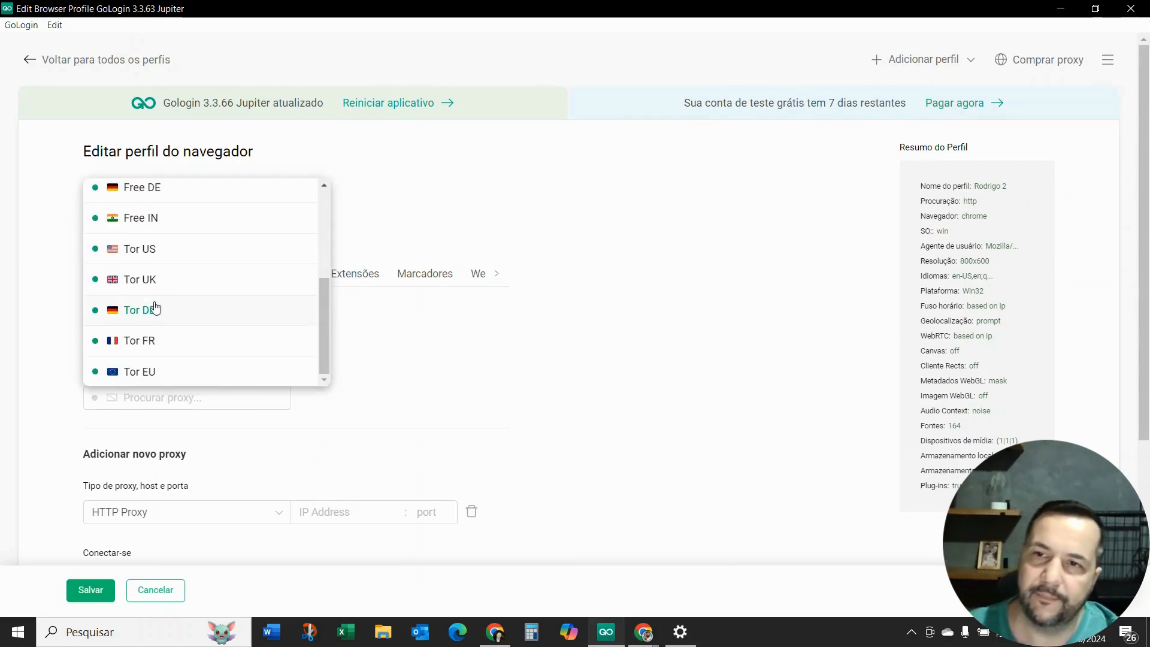
scroll(153, 335, "up", 3)
scroll(150, 359, "down", 3)
scroll(149, 359, "up", 3)
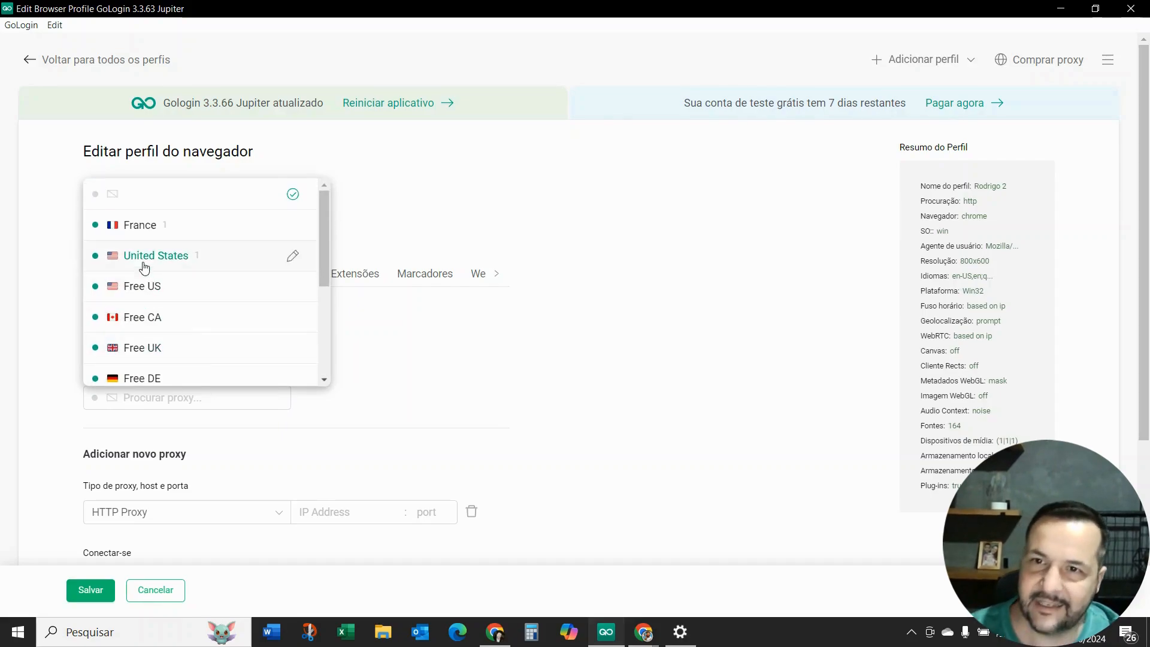
left_click(443, 384)
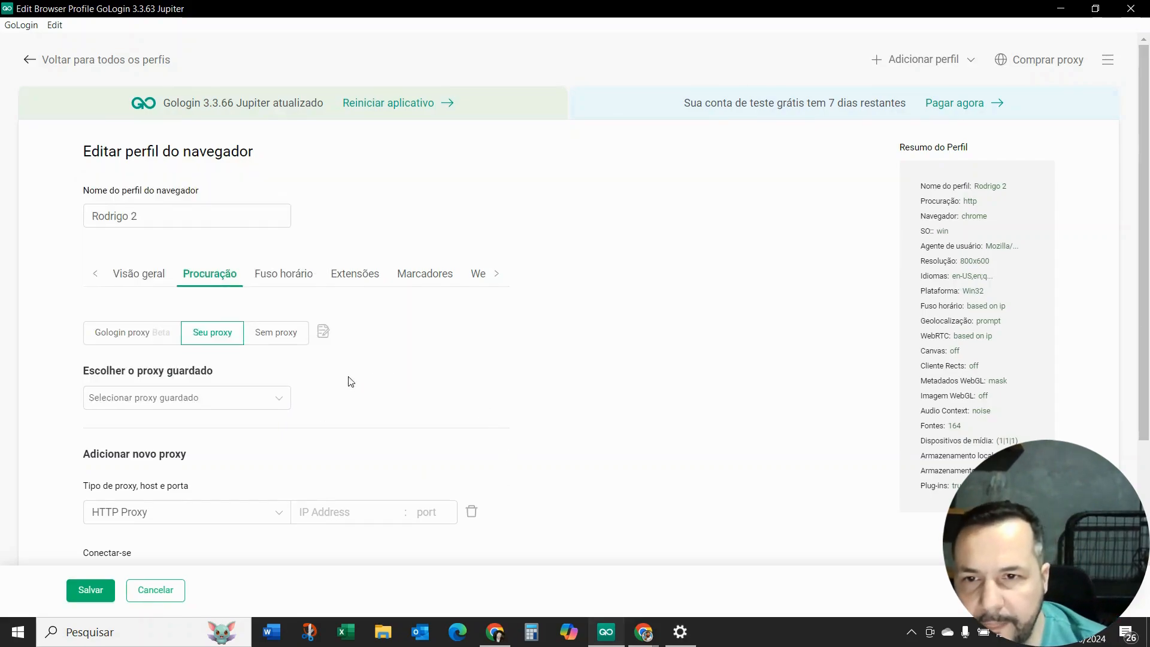
left_click(285, 343)
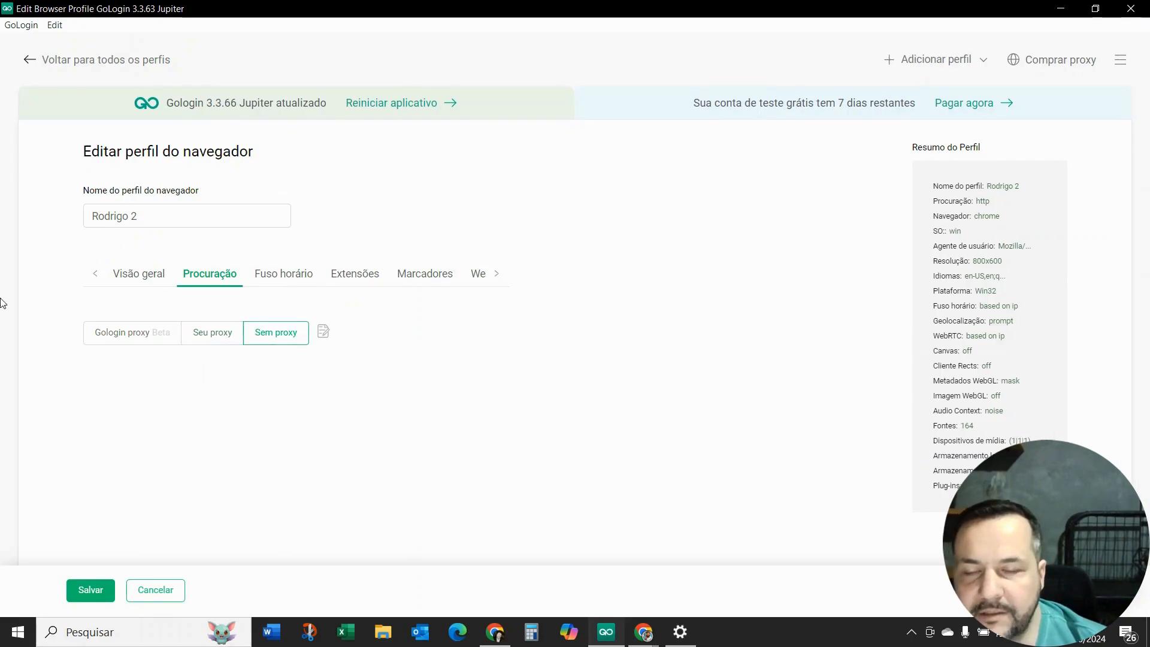
View the profile's time zone setting and browse the catalogue of installable extensions without adding any.
left_click(287, 278)
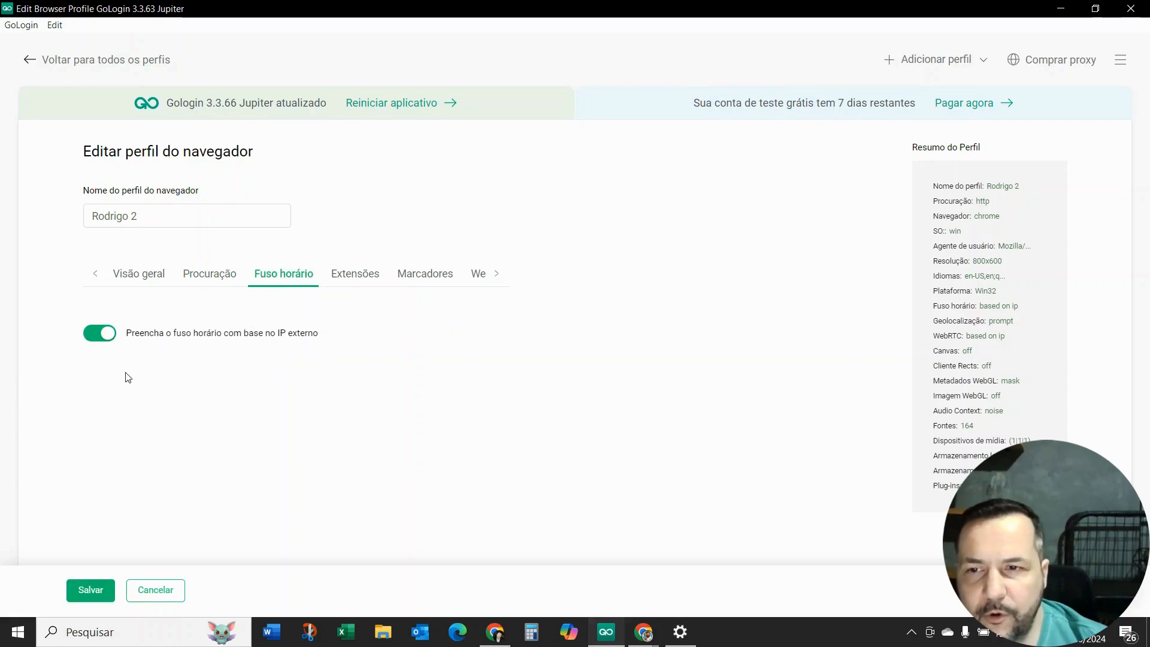
left_click(359, 280)
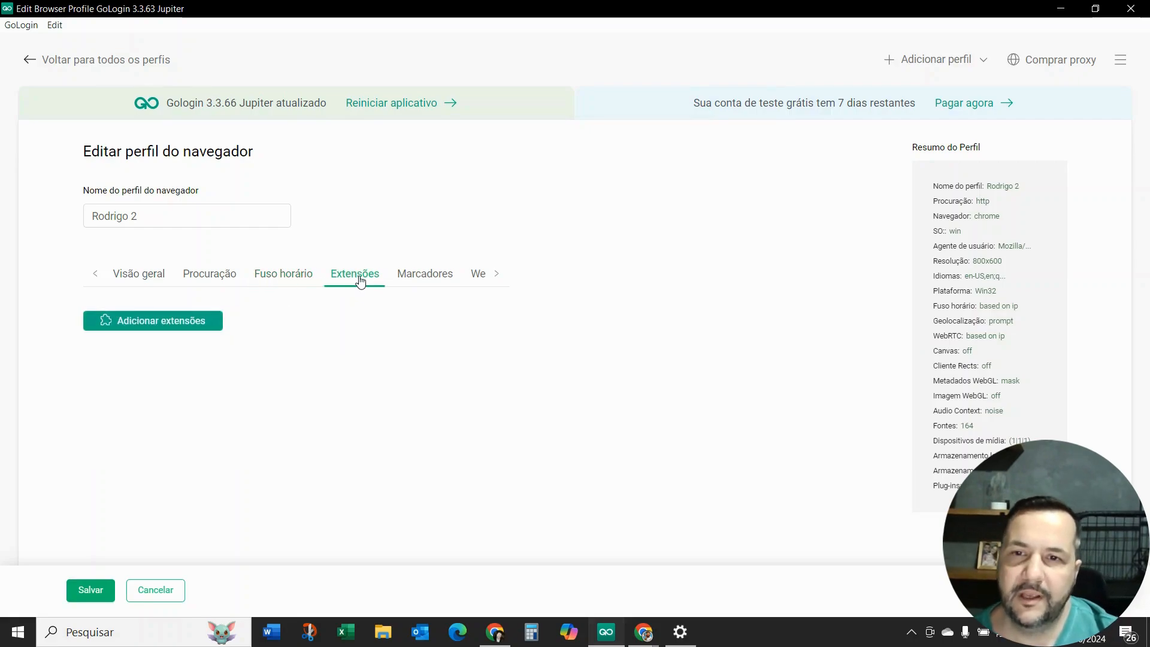
left_click(198, 321)
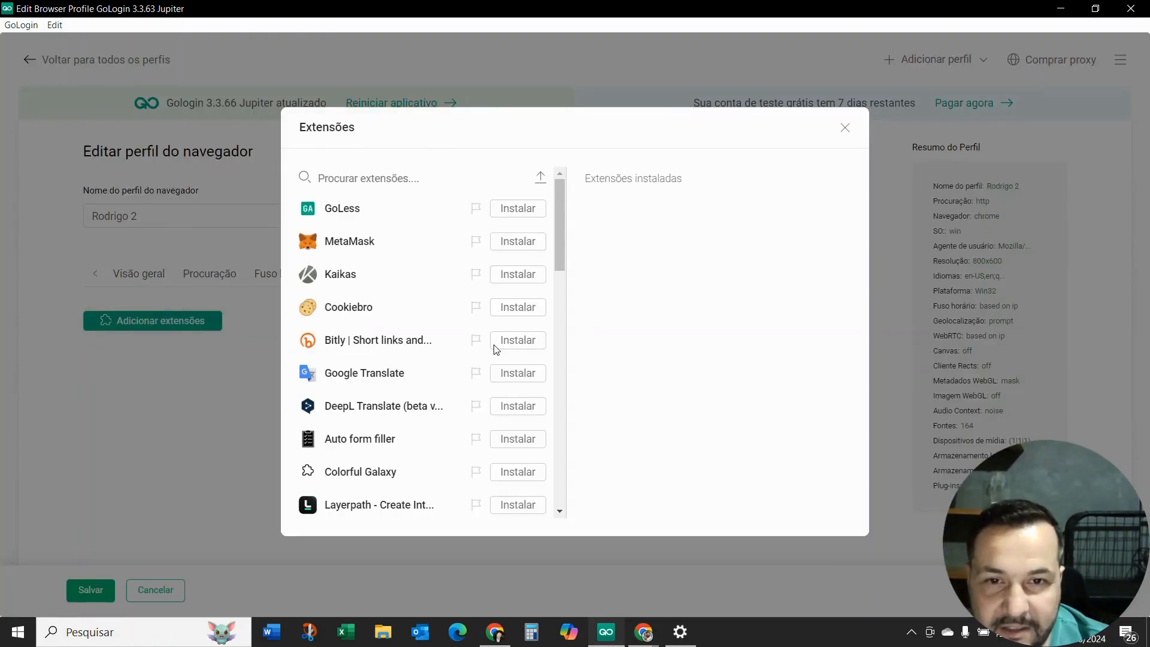
scroll(311, 346, "down", 15)
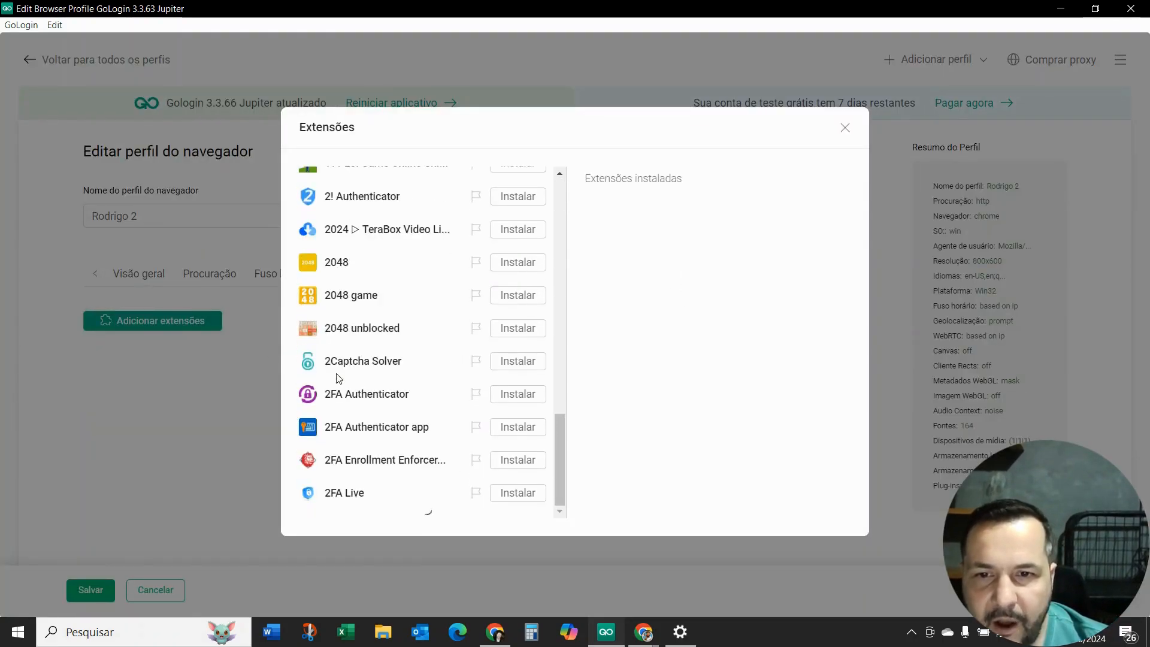
scroll(351, 377, "up", 15)
left_click(845, 128)
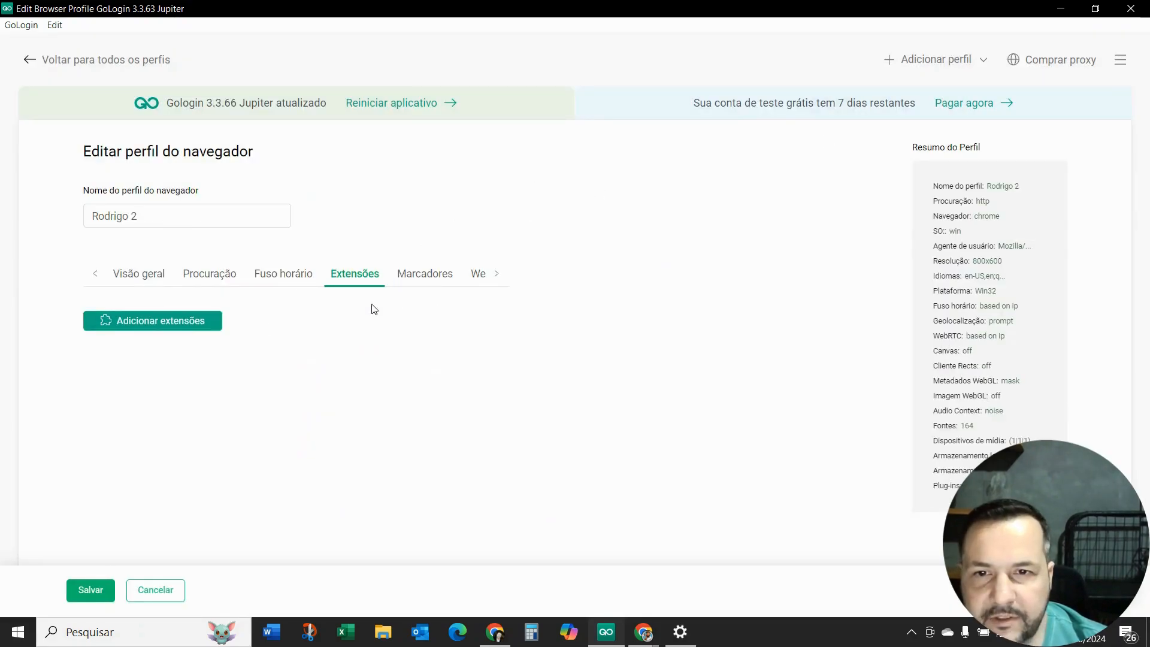
Examine the profile's bookmark list and its WebRTC options.
left_click(428, 277)
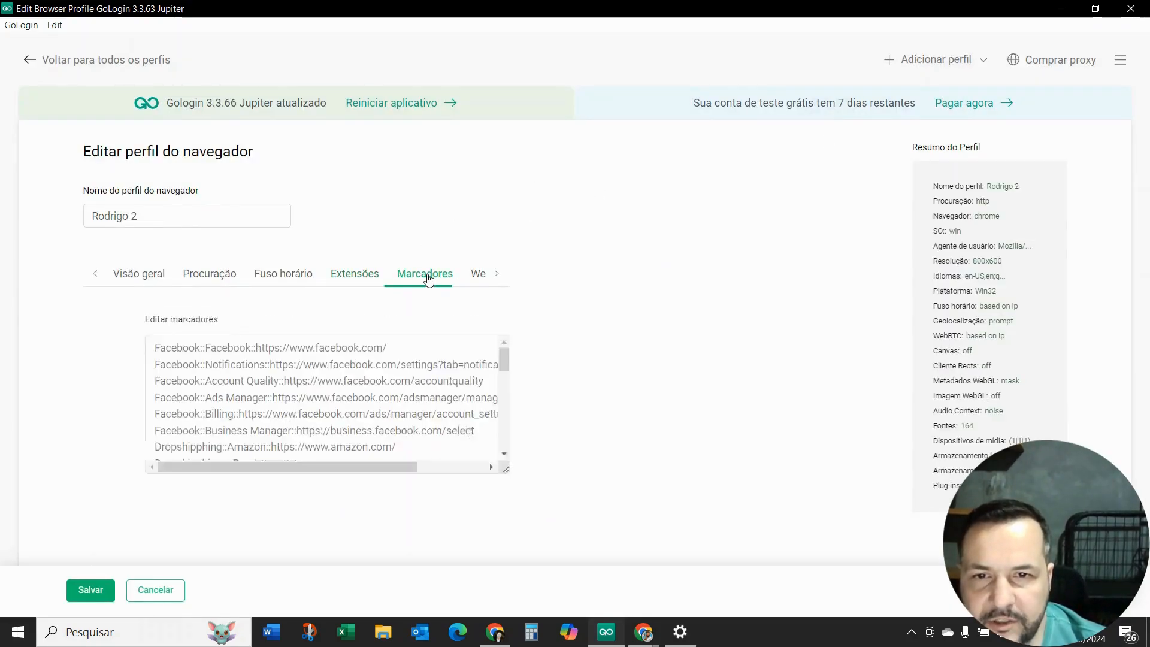
scroll(331, 378, "down", 10)
scroll(331, 378, "down", 3)
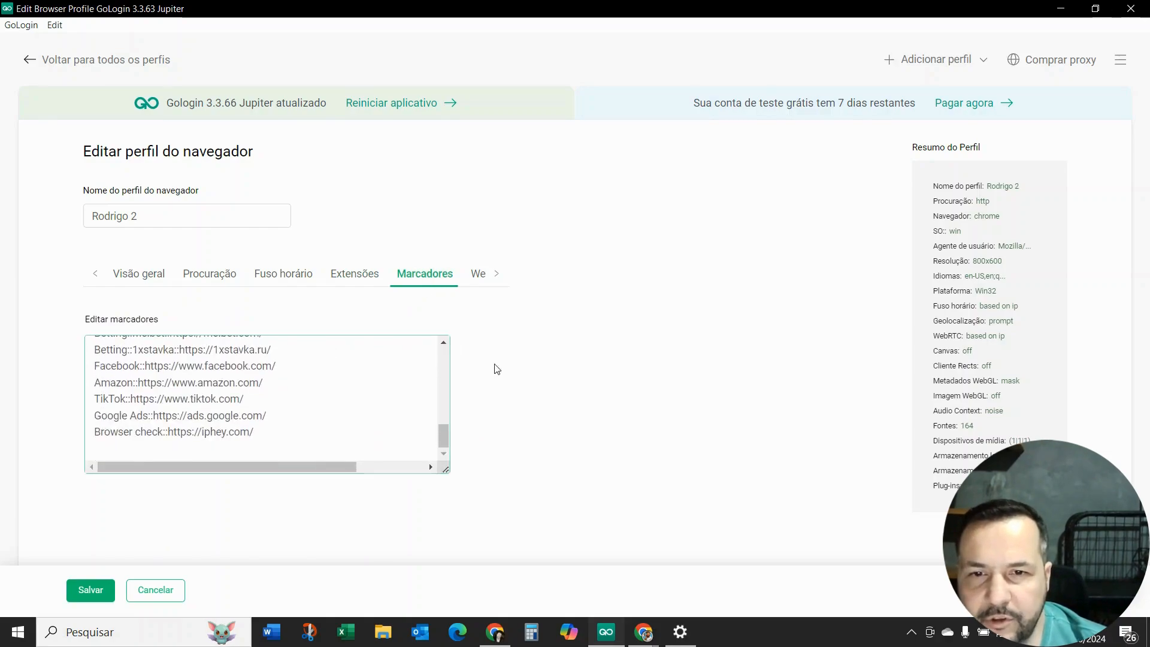
left_click(476, 276)
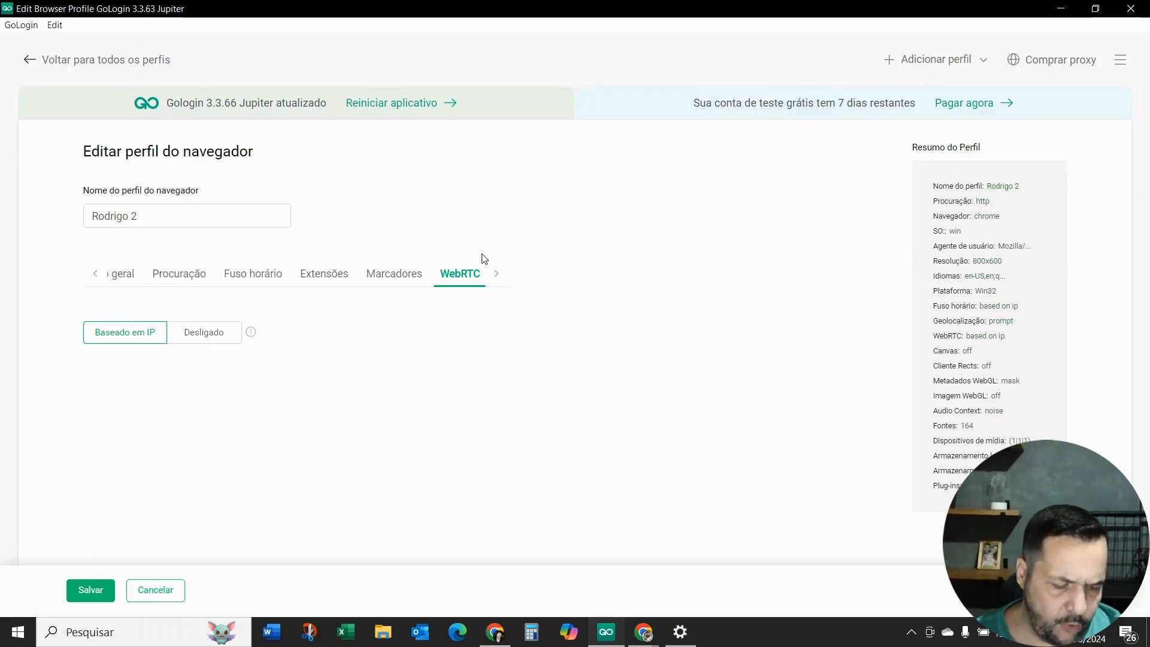
left_click(496, 273)
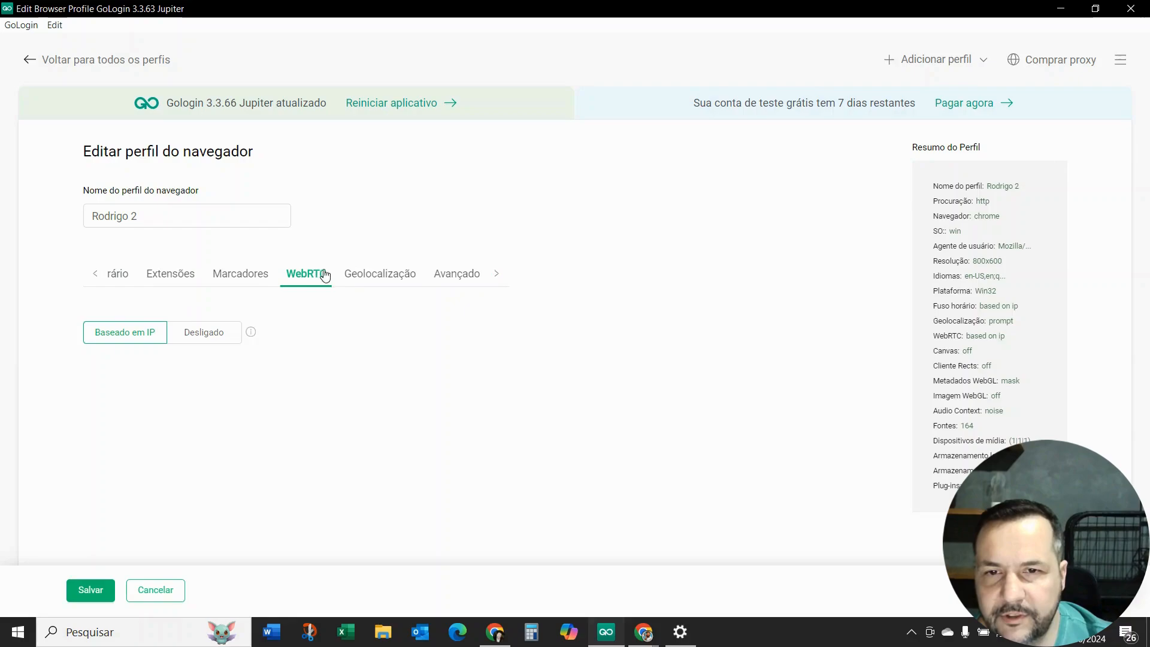
Examine the profile's geolocation options and its advanced browser, font, media device, plug-in and other settings.
left_click(365, 275)
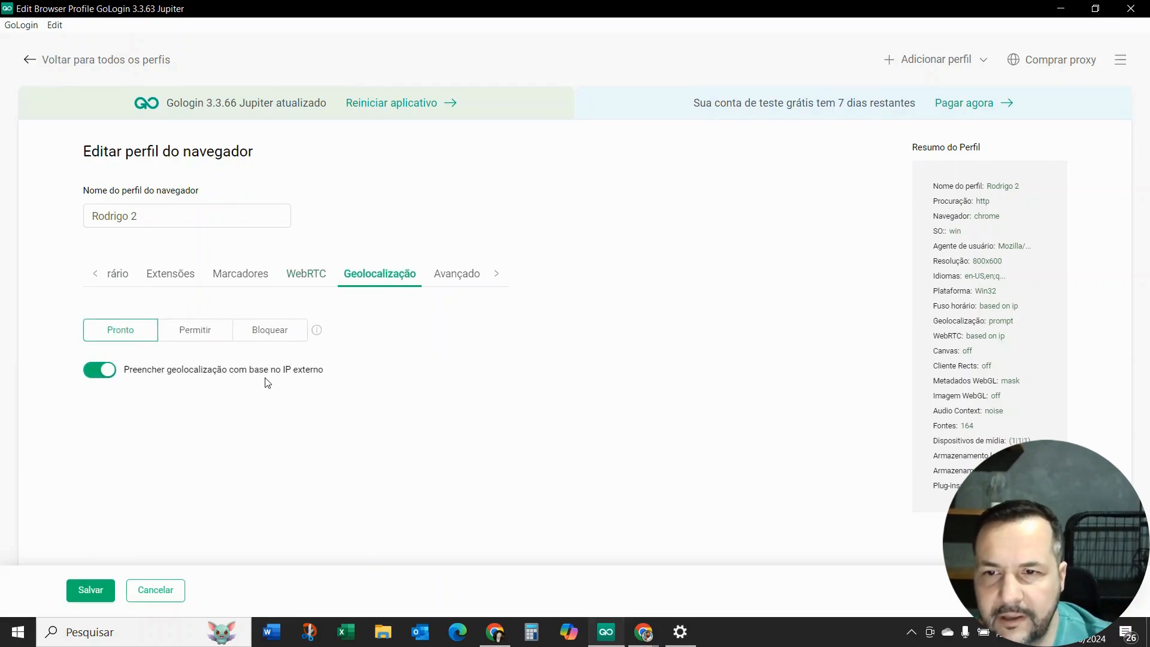
left_click(465, 279)
scroll(216, 385, "down", 4)
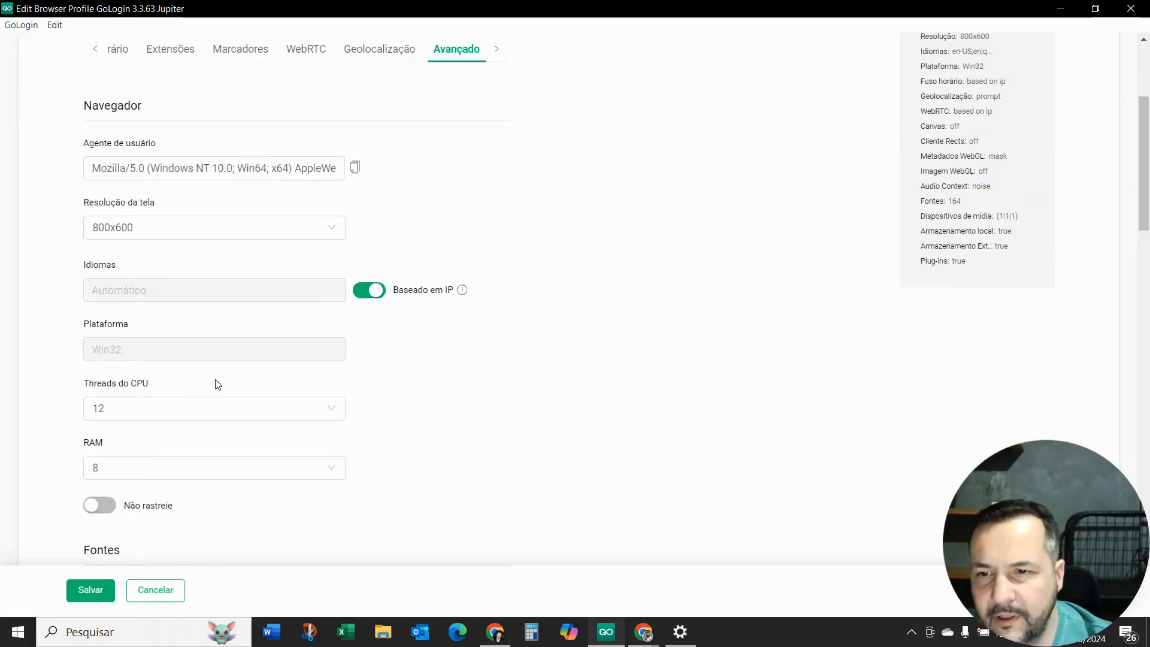
scroll(180, 335, "down", 4)
scroll(192, 362, "down", 15)
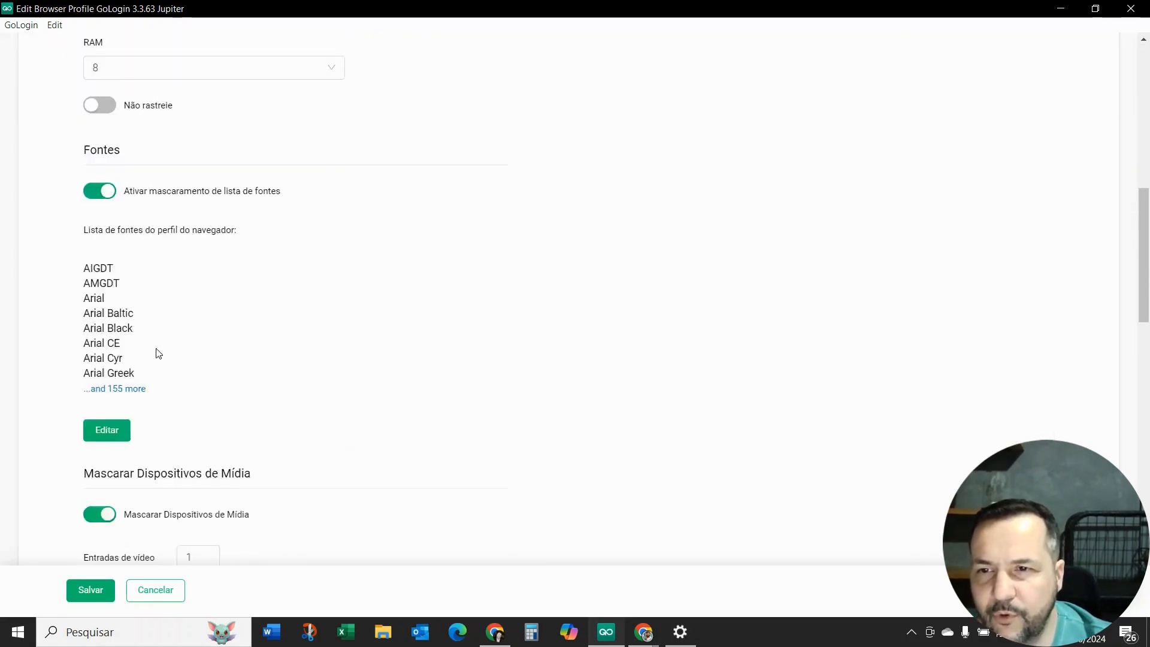
scroll(114, 410, "down", 5)
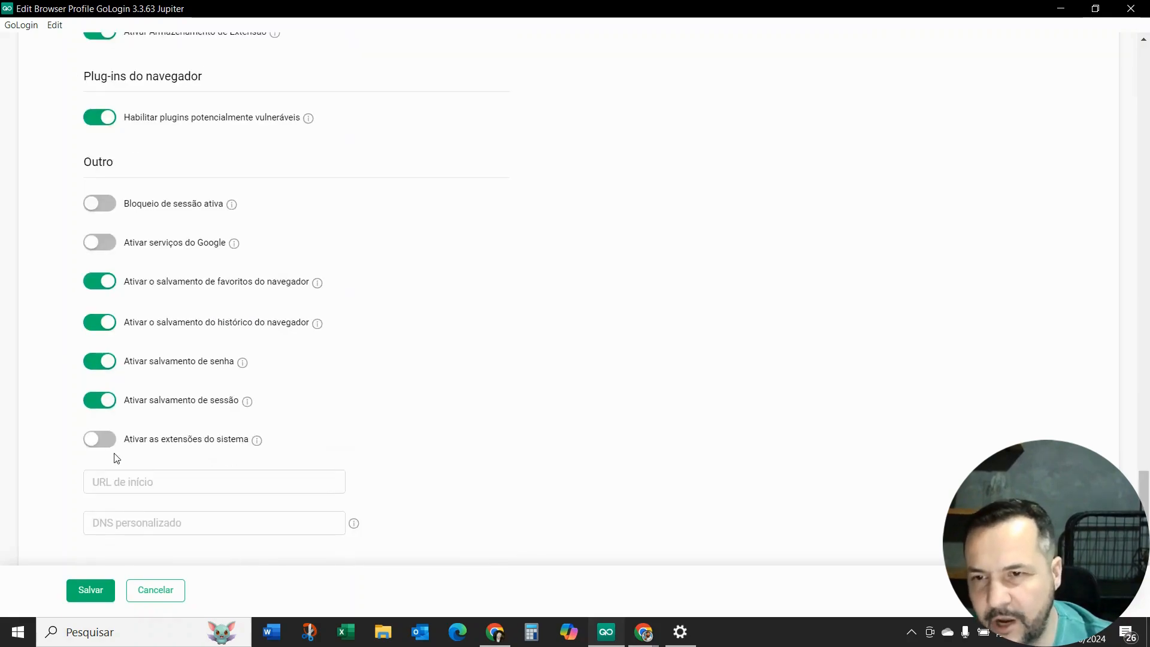
scroll(144, 506, "up", 20)
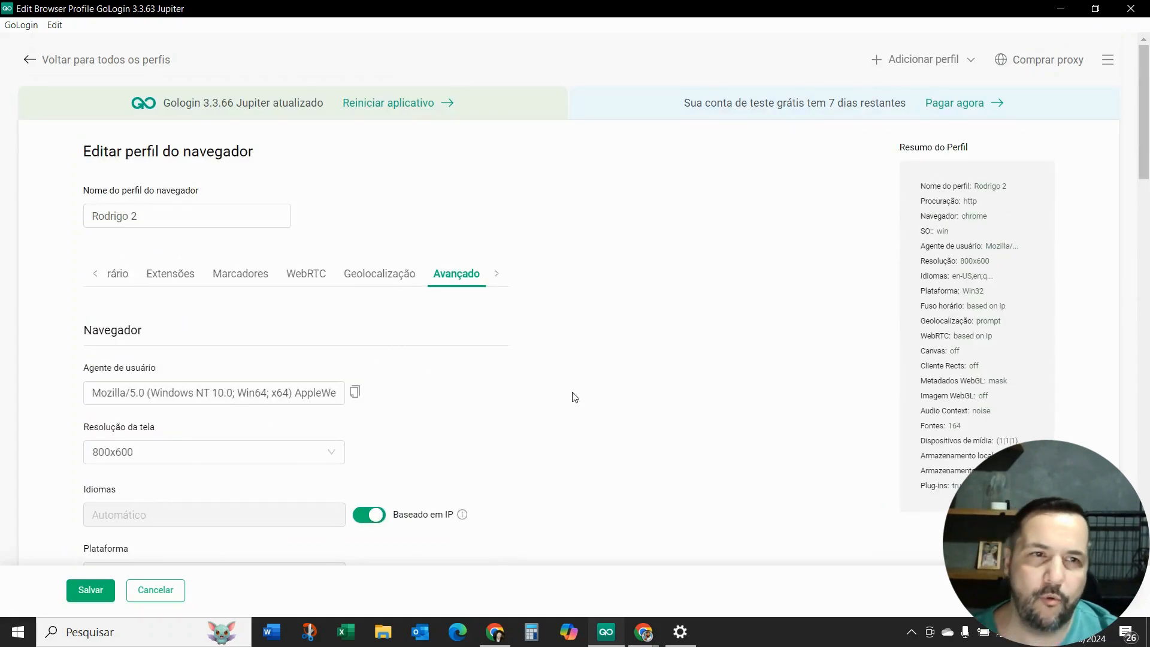
Return to the list of all profiles and view the actions available for the first profile.
left_click(31, 64)
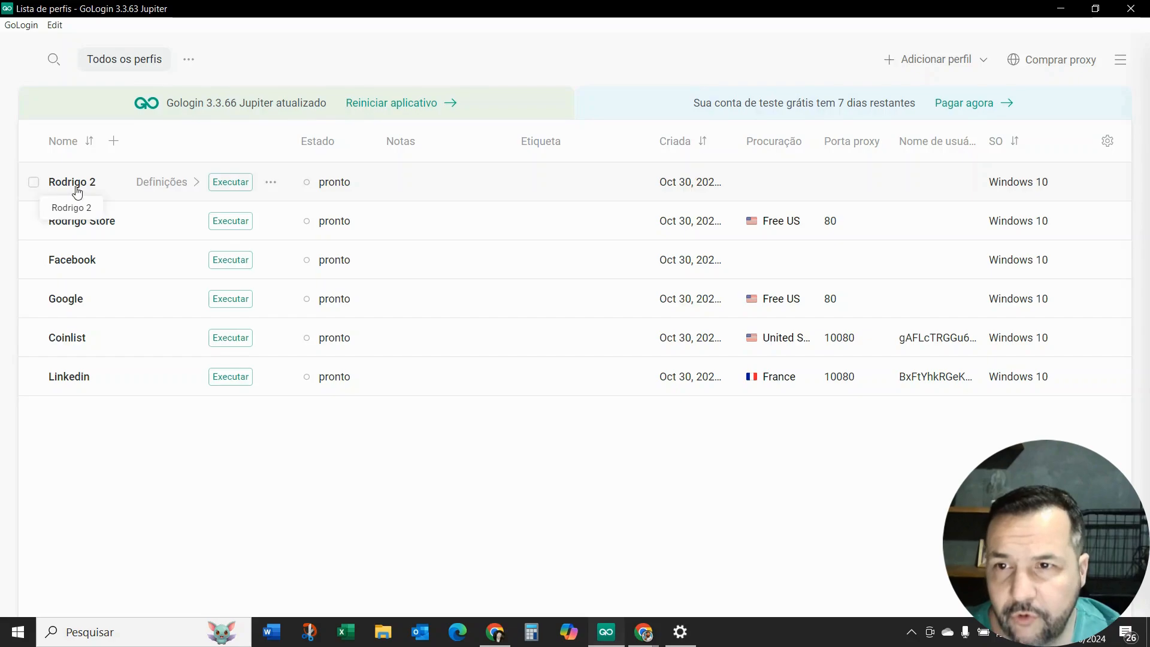
left_click(271, 181)
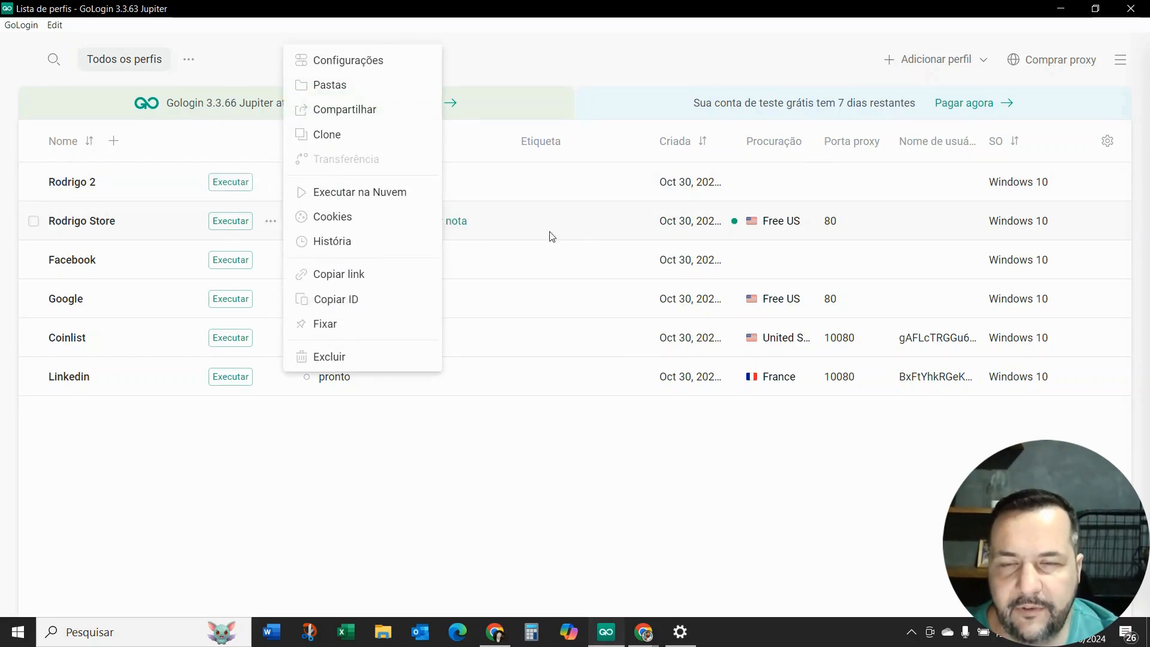
left_click(506, 54)
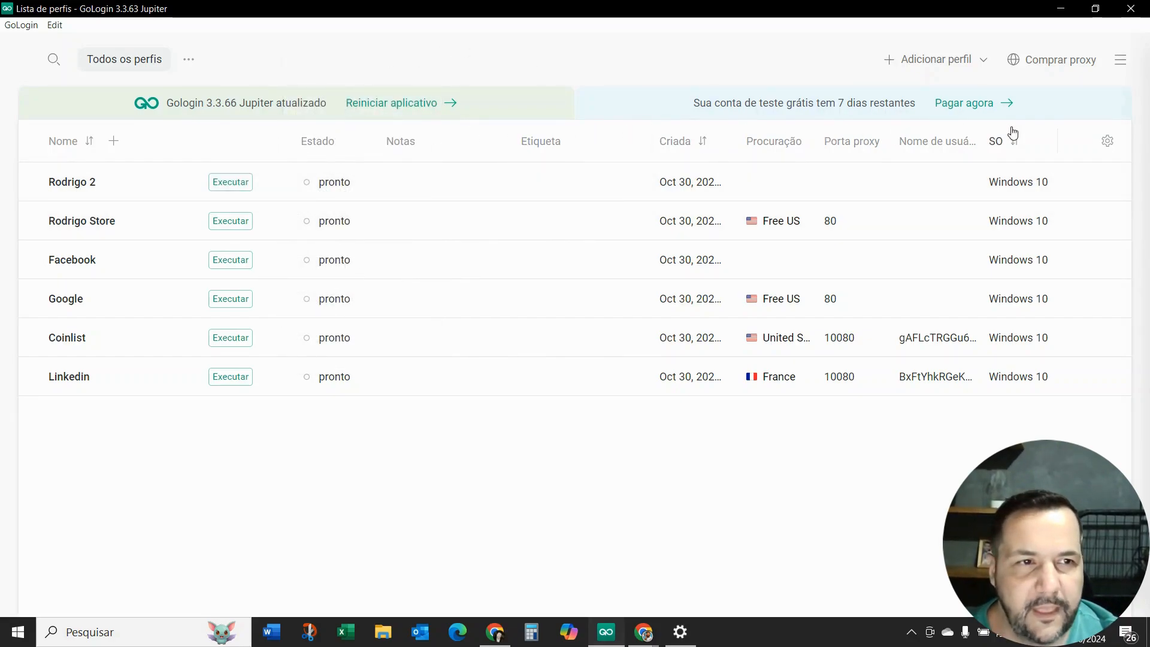
Add the Tipo de proxy column to the profile list.
left_click(1108, 142)
left_click(1041, 176)
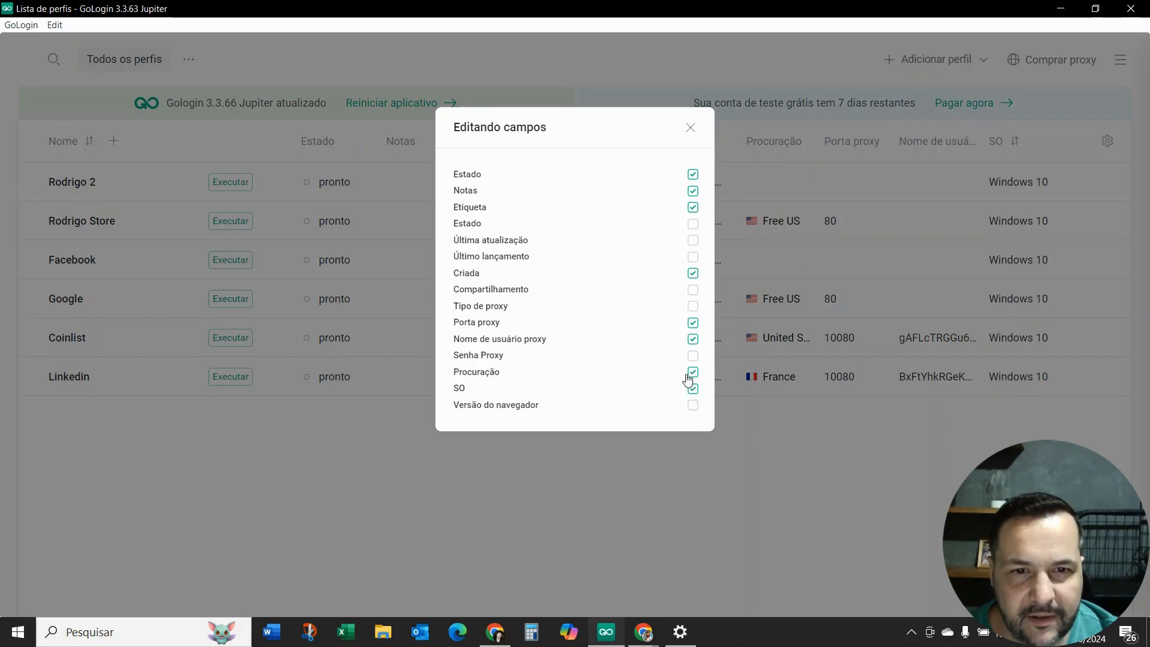
left_click(693, 308)
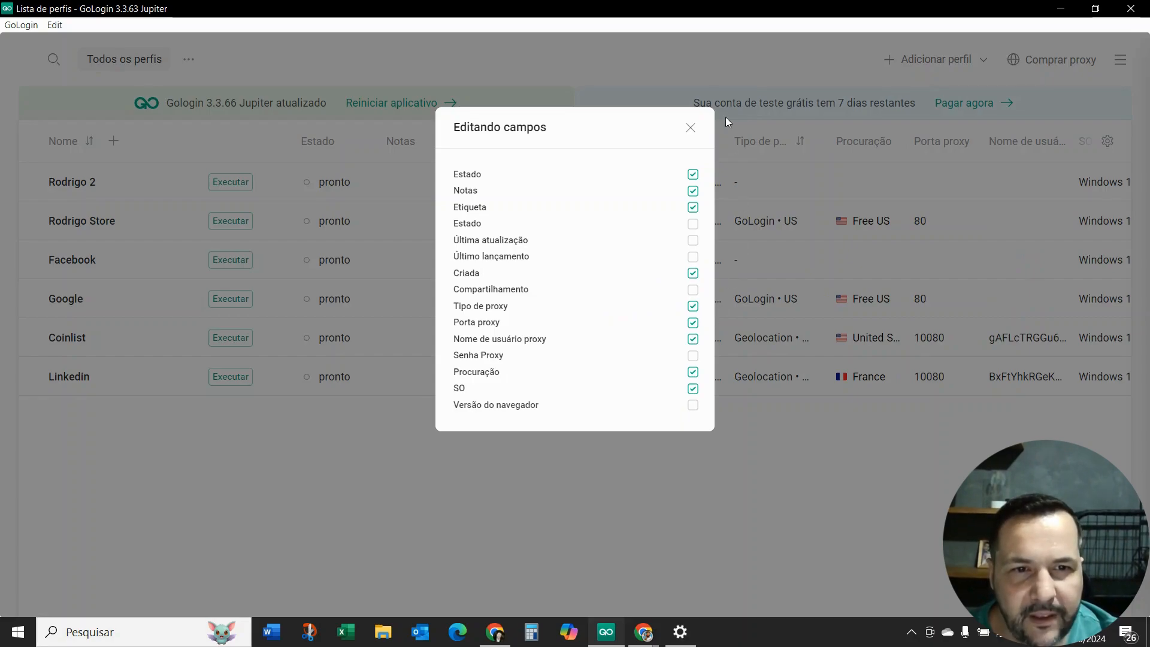
left_click(690, 128)
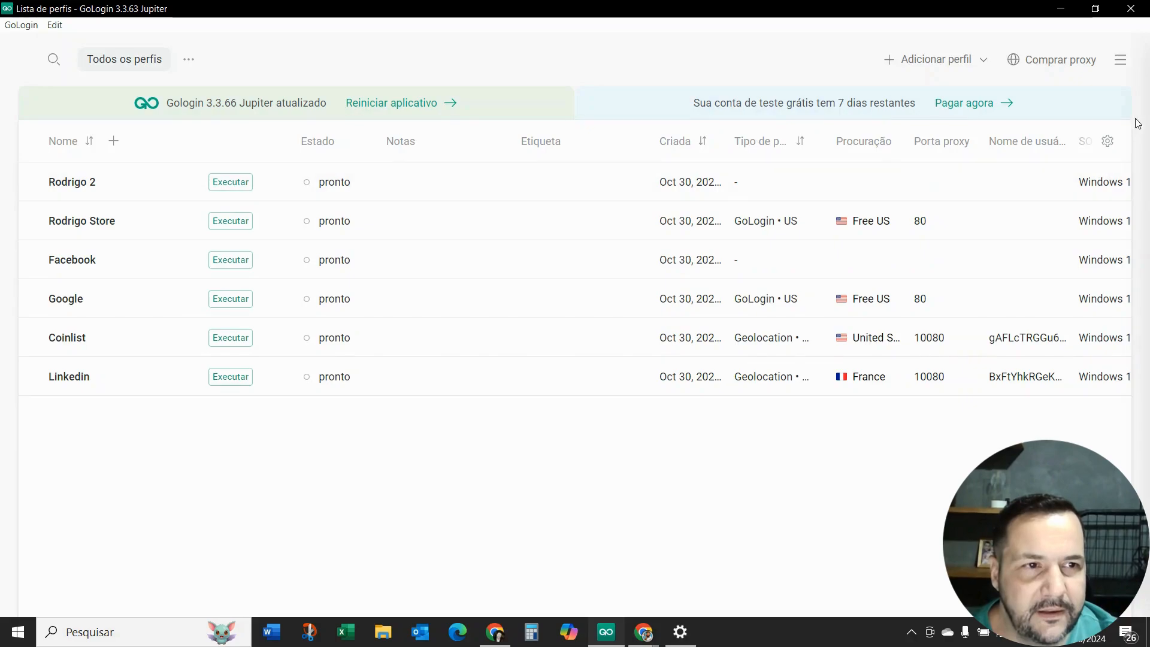
Remove the Tipo de proxy column from the profile list.
left_click(1107, 144)
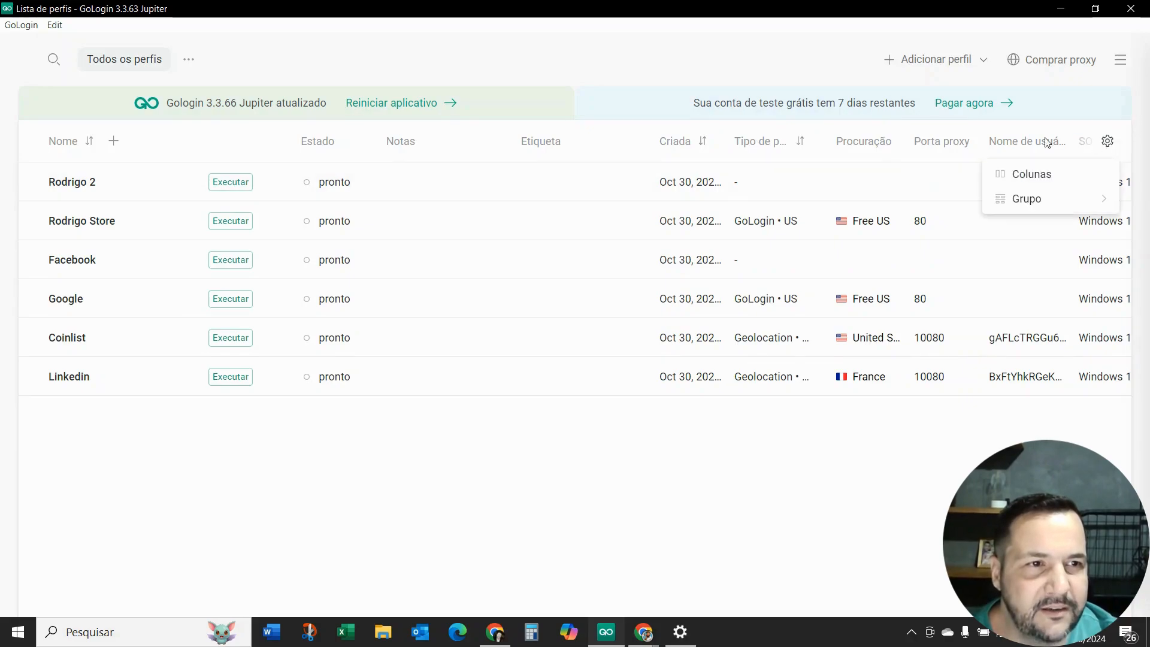
left_click(1074, 174)
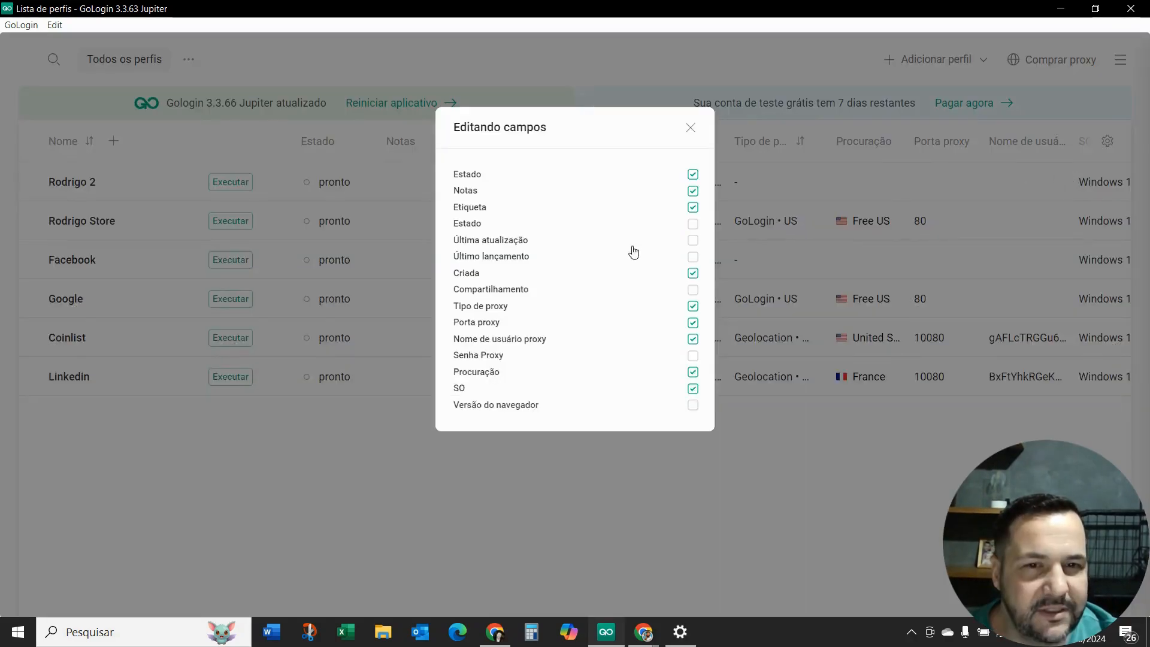
left_click(693, 307)
left_click(688, 444)
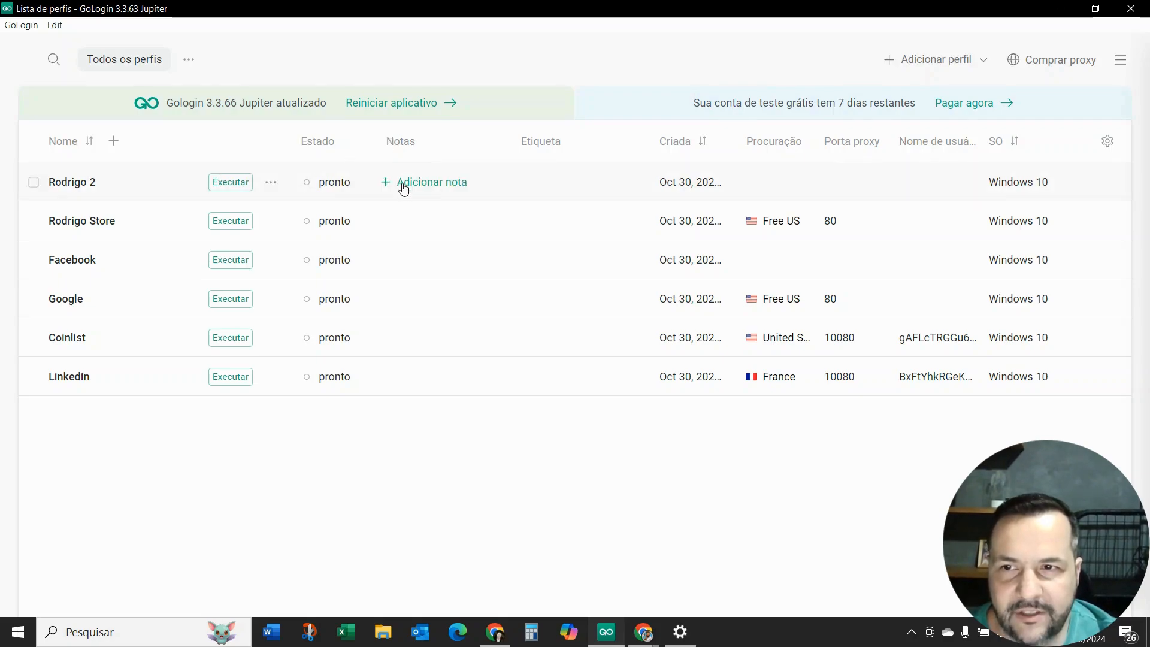
Add the note "usar no youtube" and a new RodrigoStore tag to the first profile in the list.
left_click(404, 187)
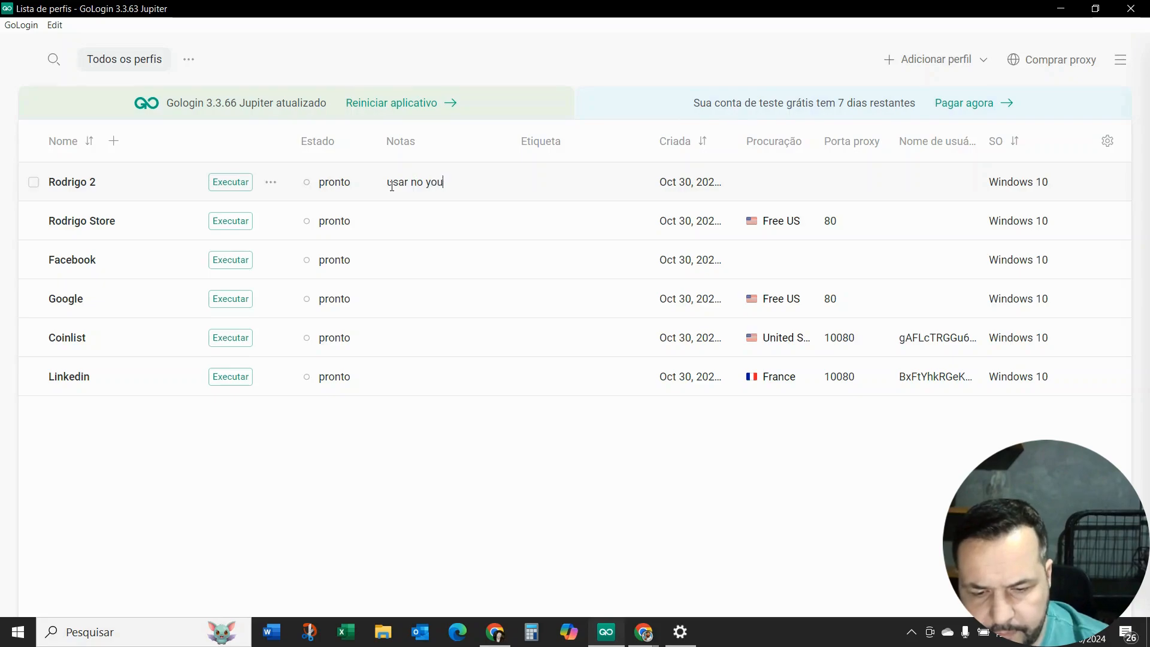
type("ube")
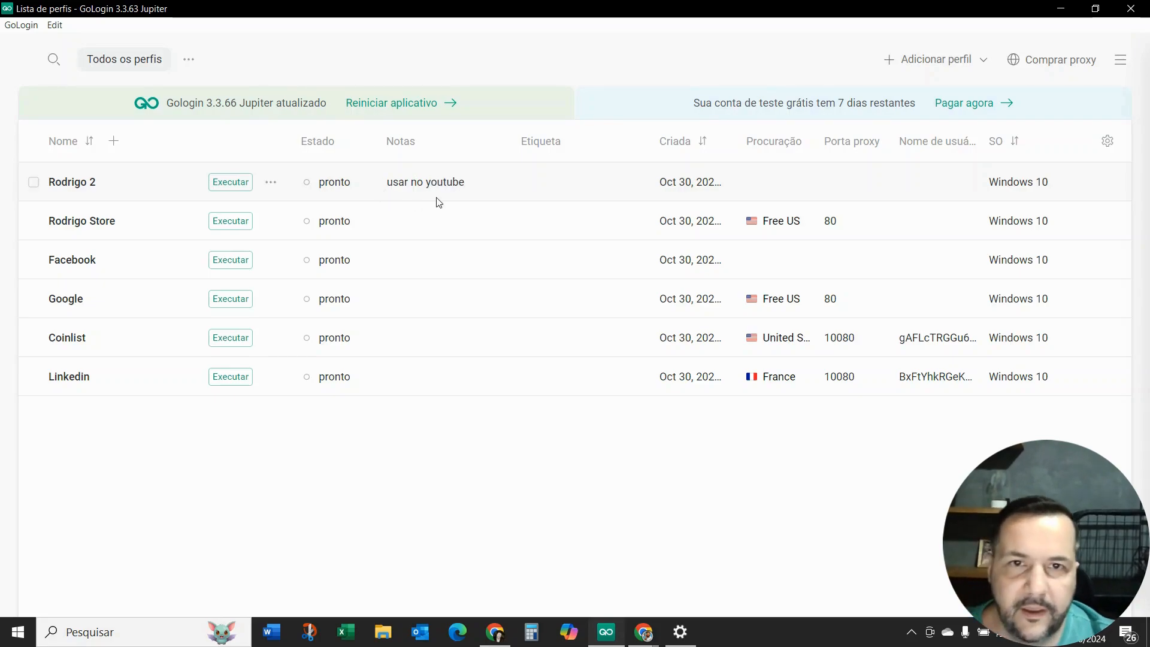
left_click(552, 184)
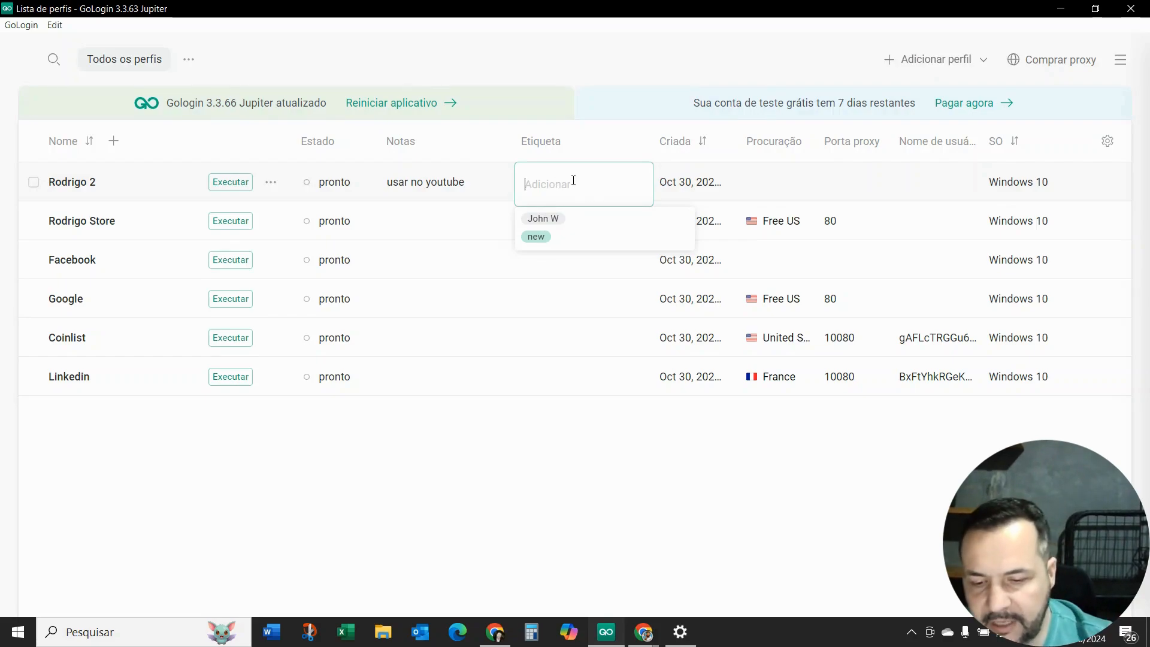
type("RodrigoSt")
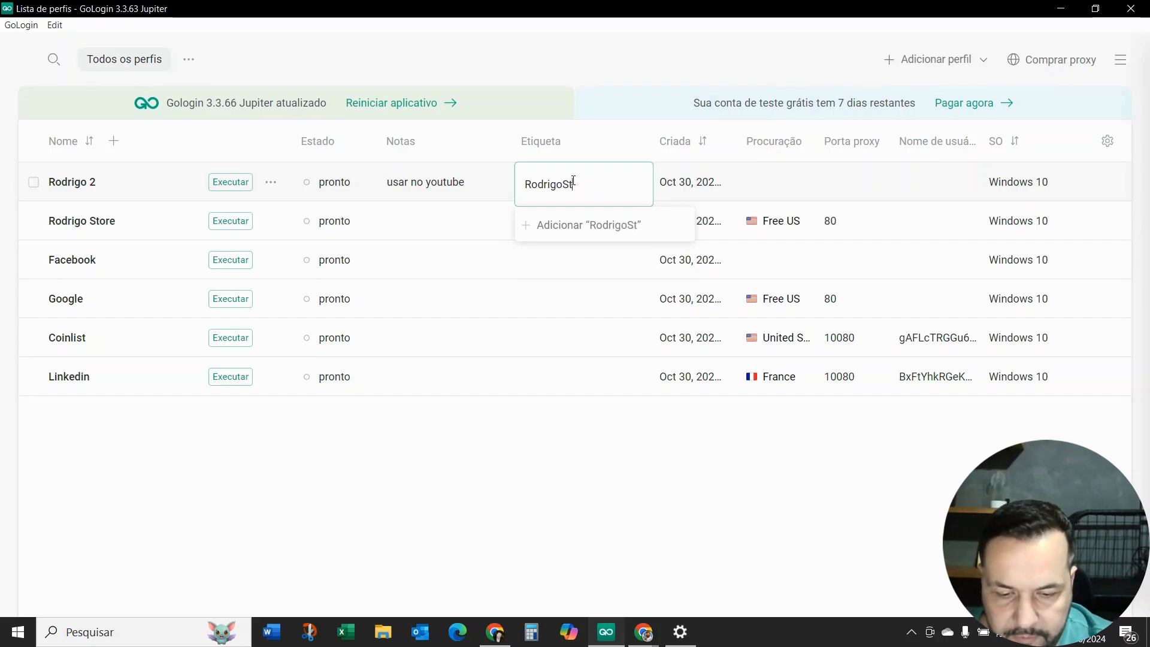
type("ore")
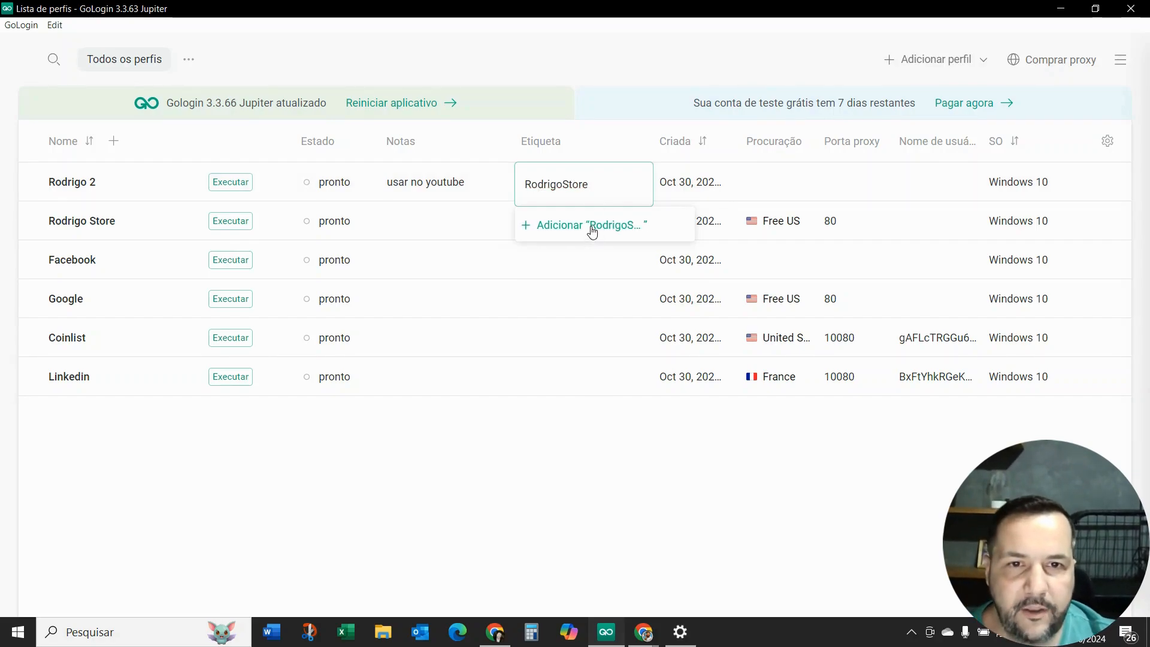
left_click(590, 226)
left_click(611, 219)
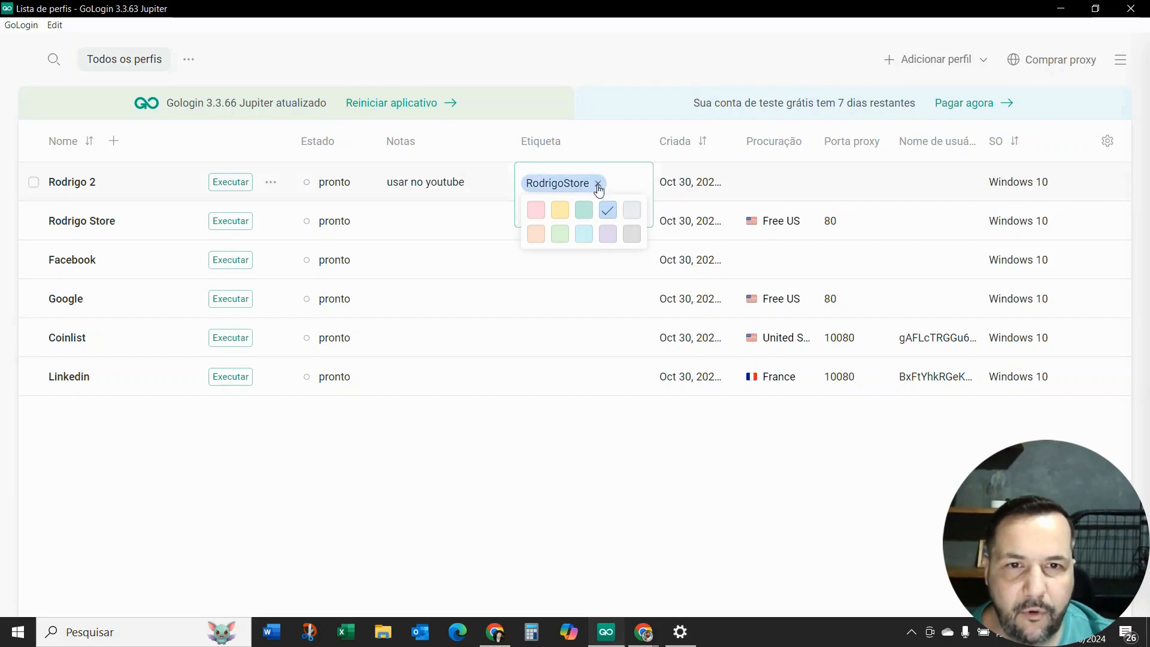
left_click(607, 146)
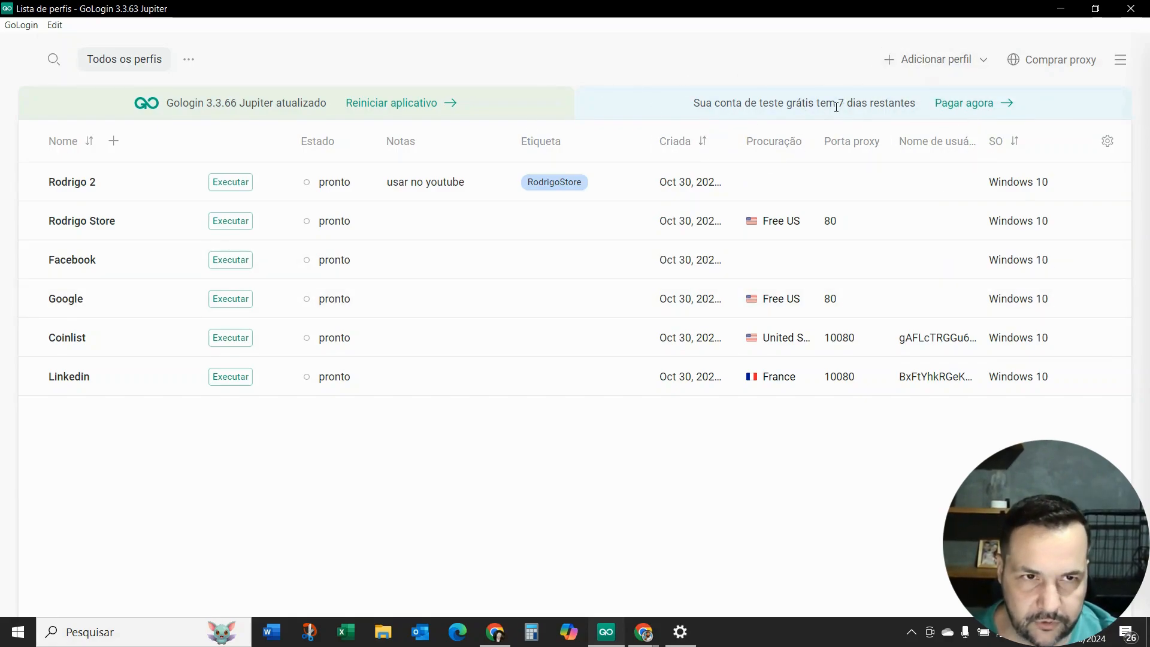
Open the subscription offer, dismiss the Enterprise checkout and compare the Professional, Business, Enterprise and Custom plans.
left_click(968, 107)
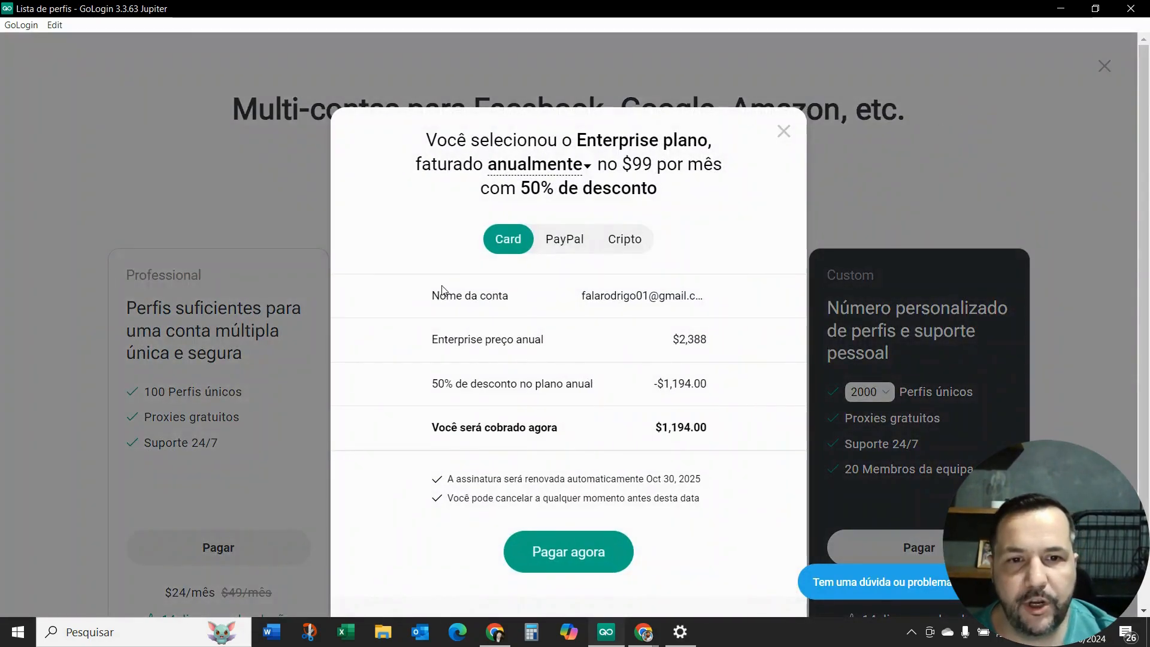
left_click(785, 133)
scroll(180, 317, "down", 3)
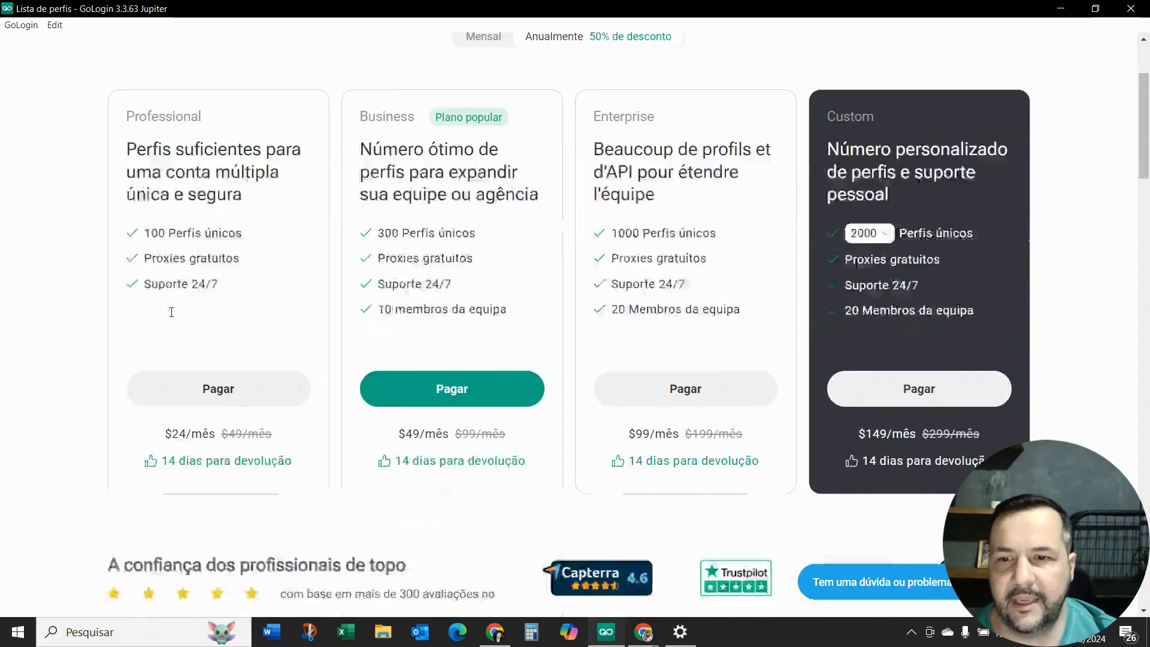
scroll(182, 322, "up", 2)
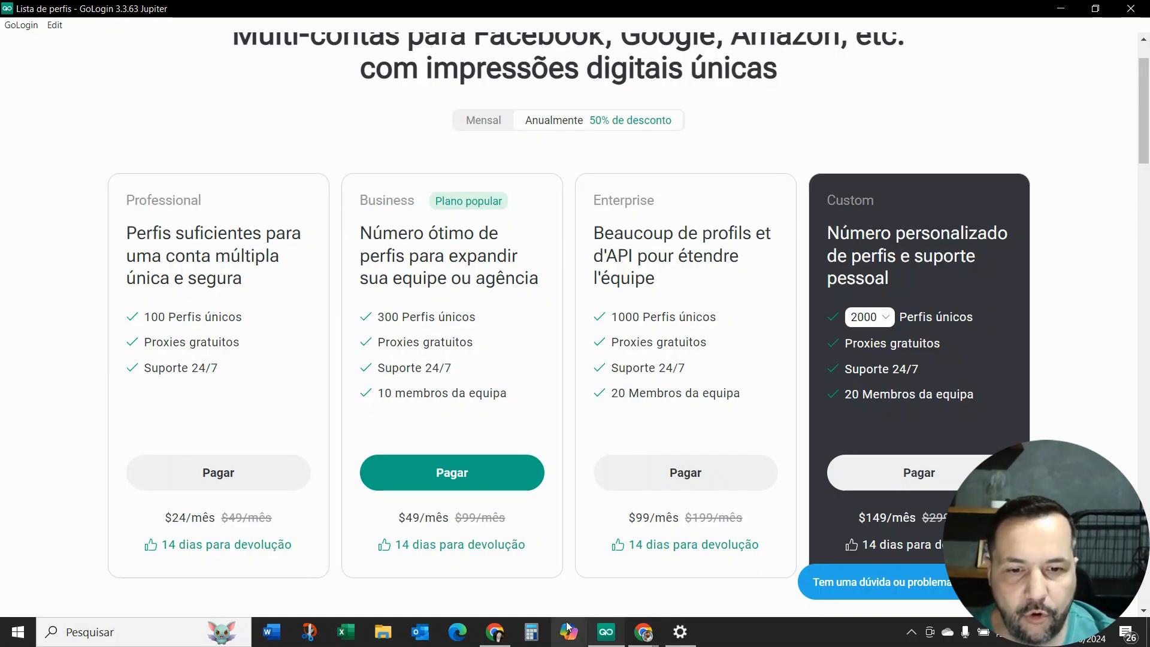
Switch to Chrome and search for "gologin planos e preços" in a new browser tab.
mouse_move(643, 639)
left_click(613, 607)
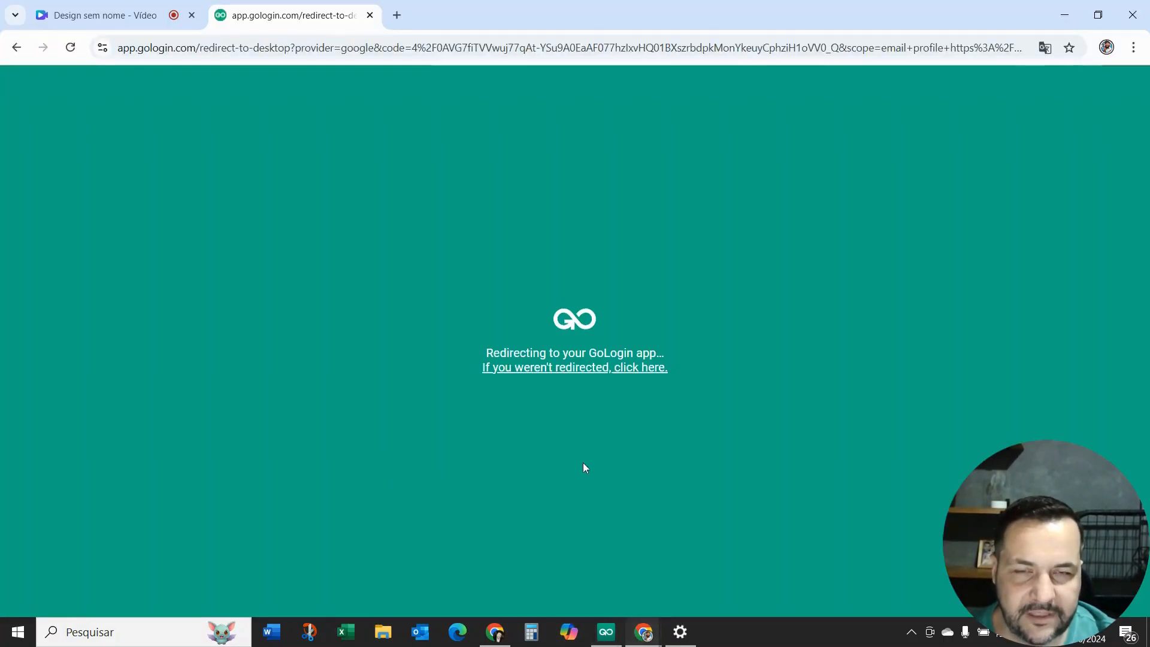
left_click(396, 15)
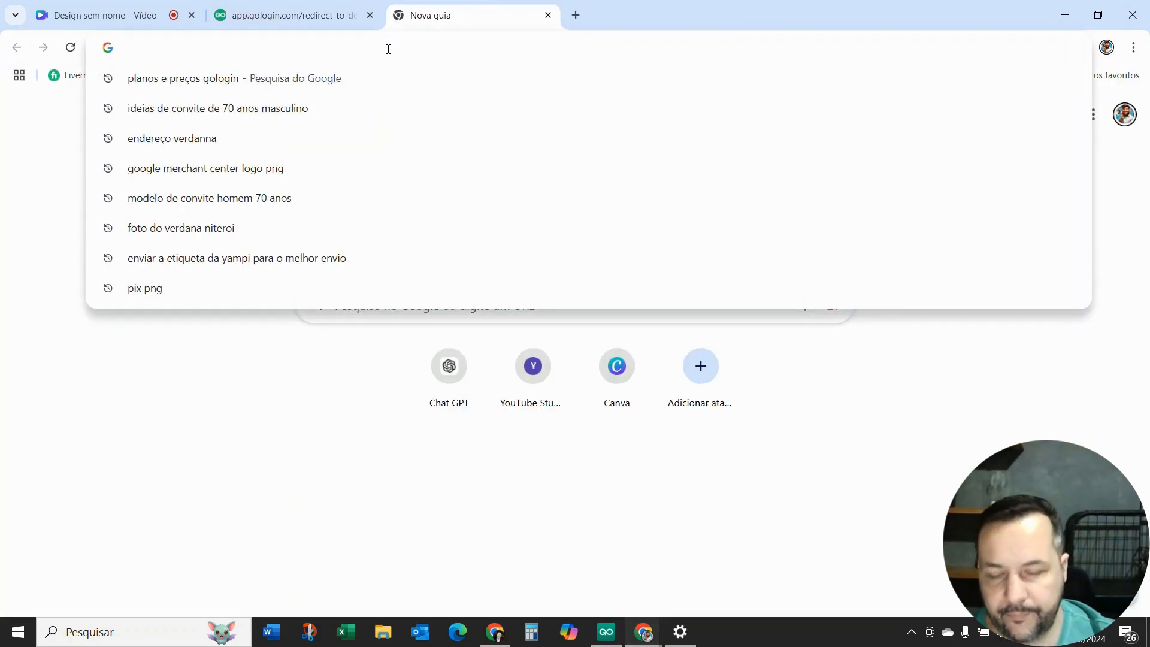
type("gologion")
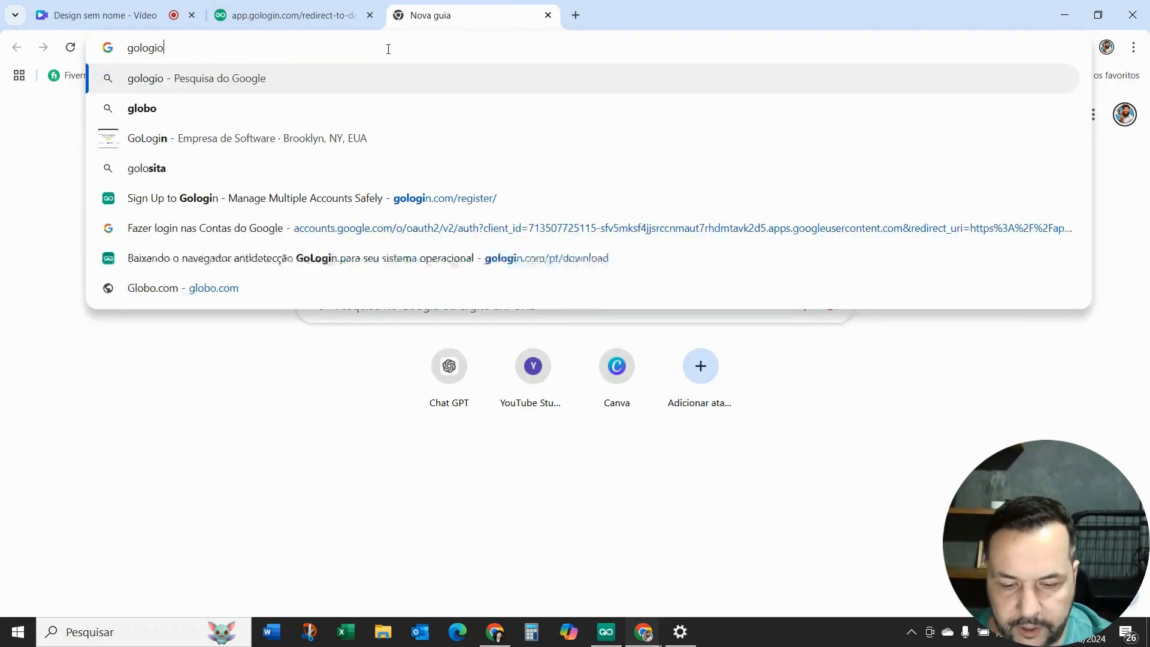
key("BackSpace")
key("BackSpace")
type("n pl")
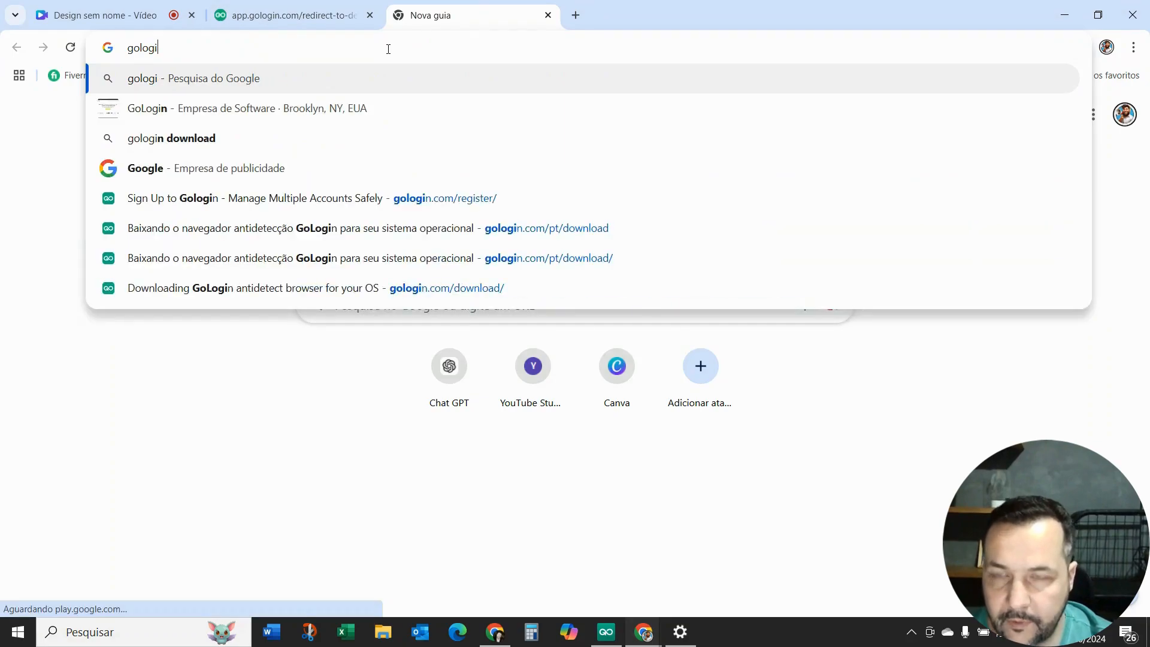
type("ano")
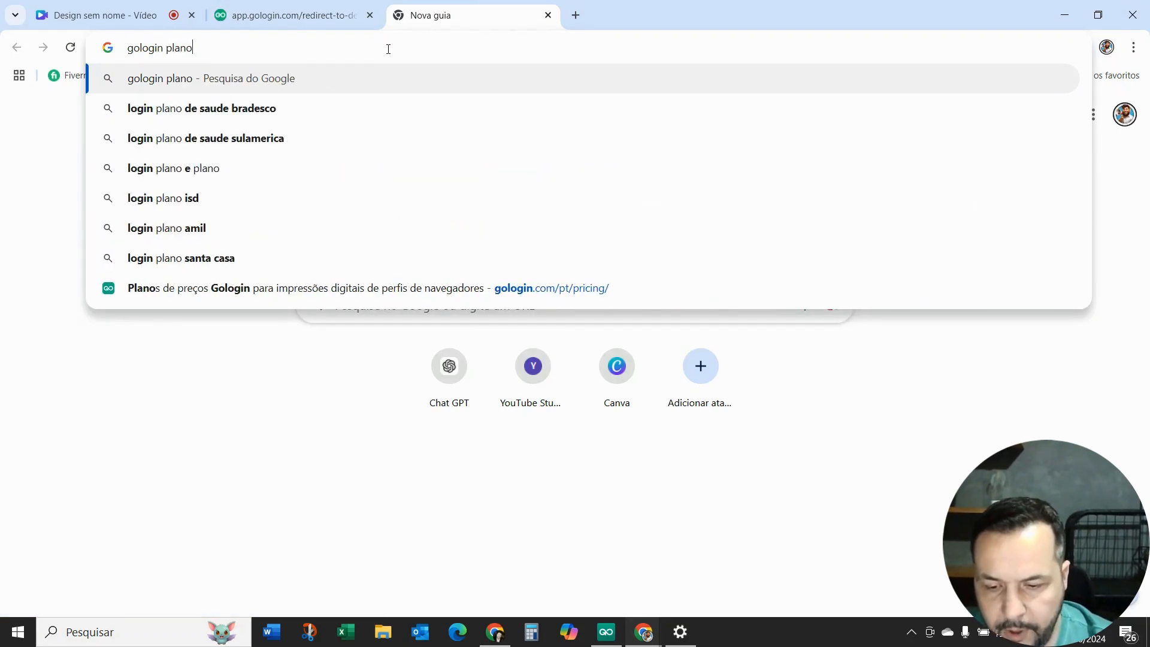
type("s e preços")
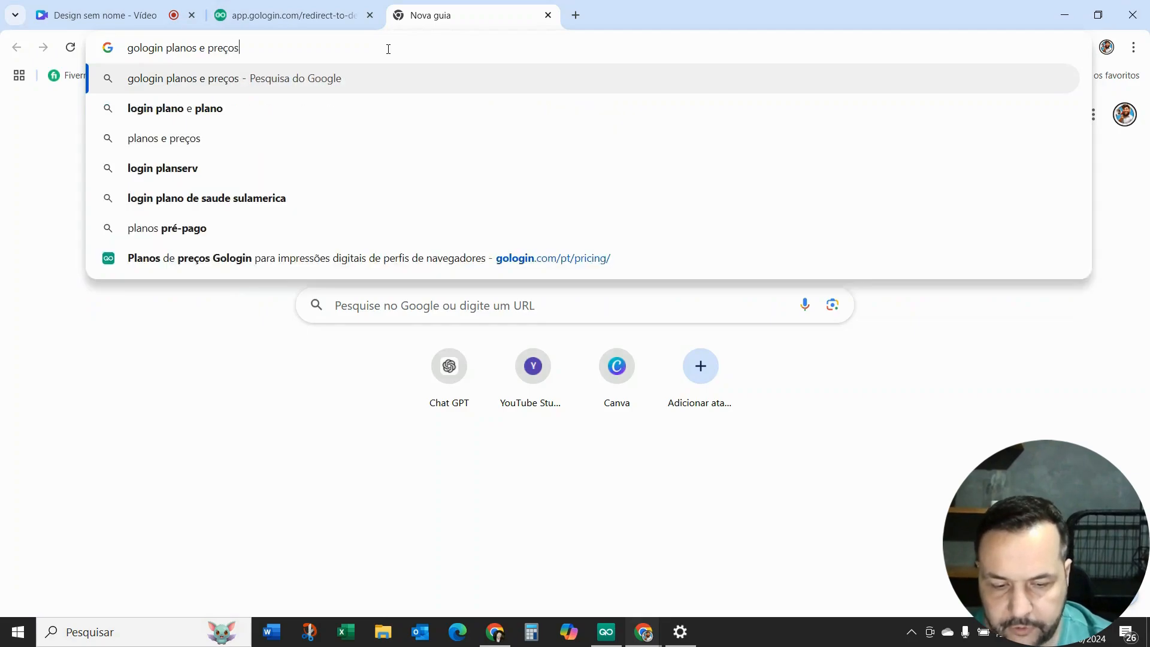
key("Return")
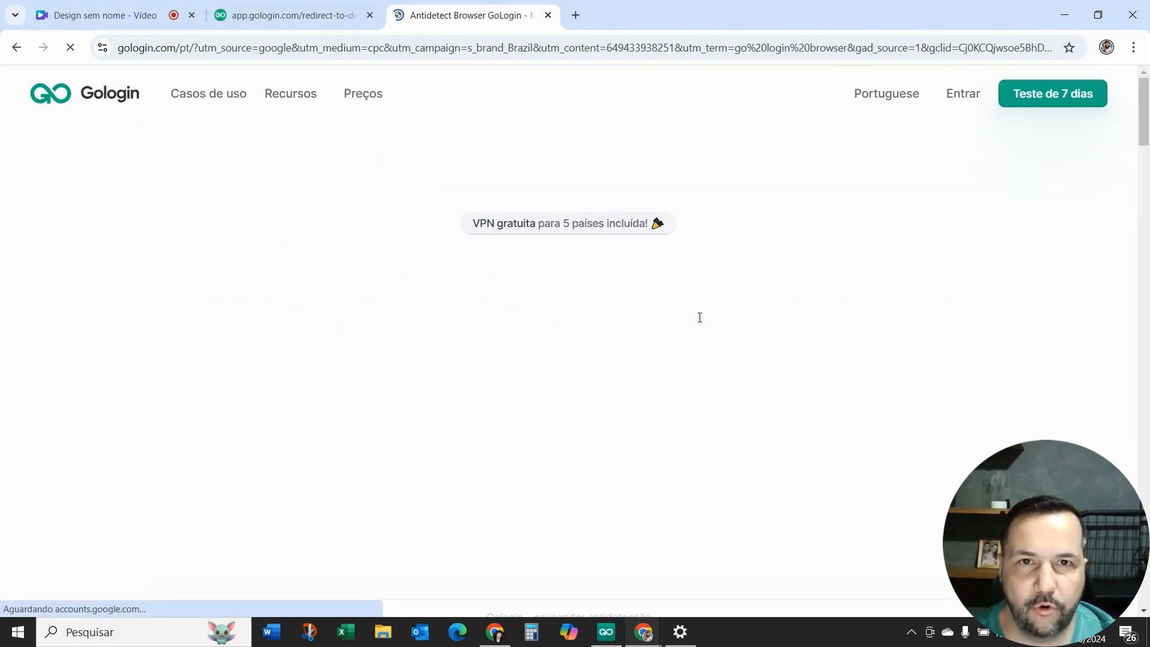
Open the pricing page on the GoLogin website and examine the plan comparison and the free plan offer.
scroll(713, 202, "down", 3)
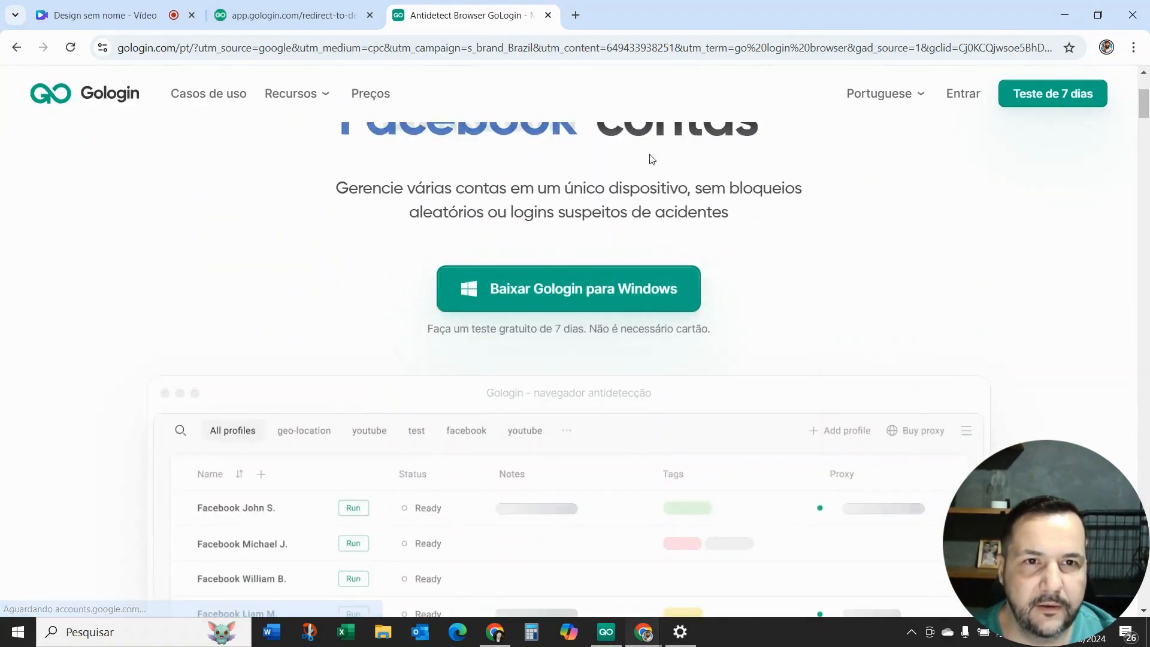
scroll(652, 160, "up", 3)
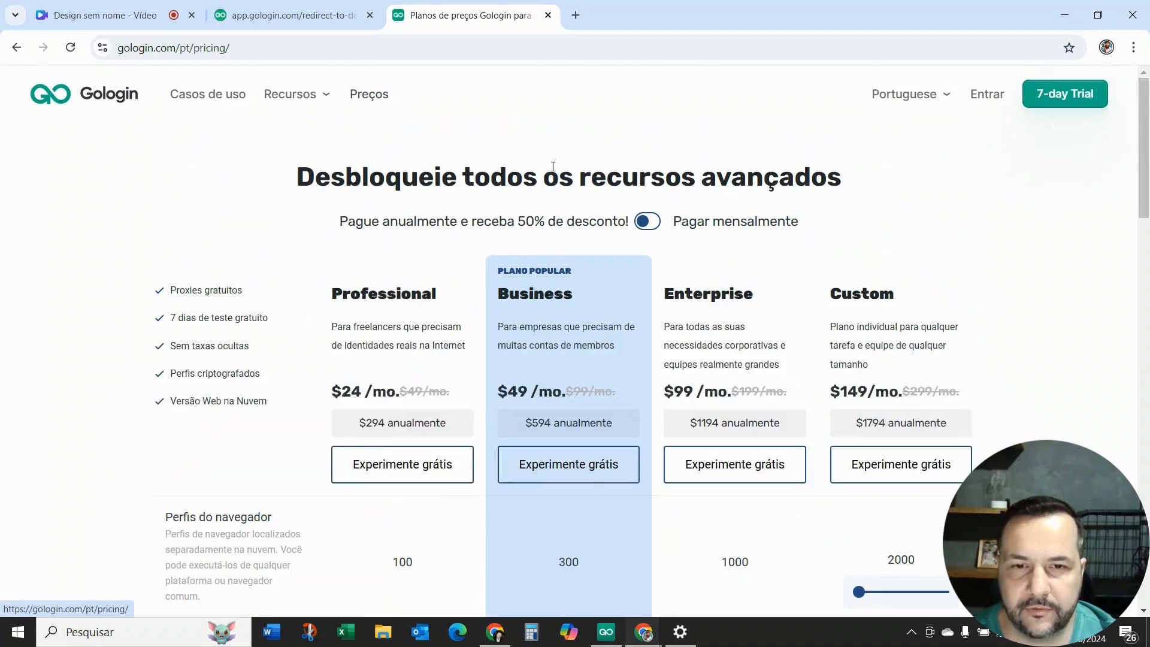
scroll(440, 159, "down", 5)
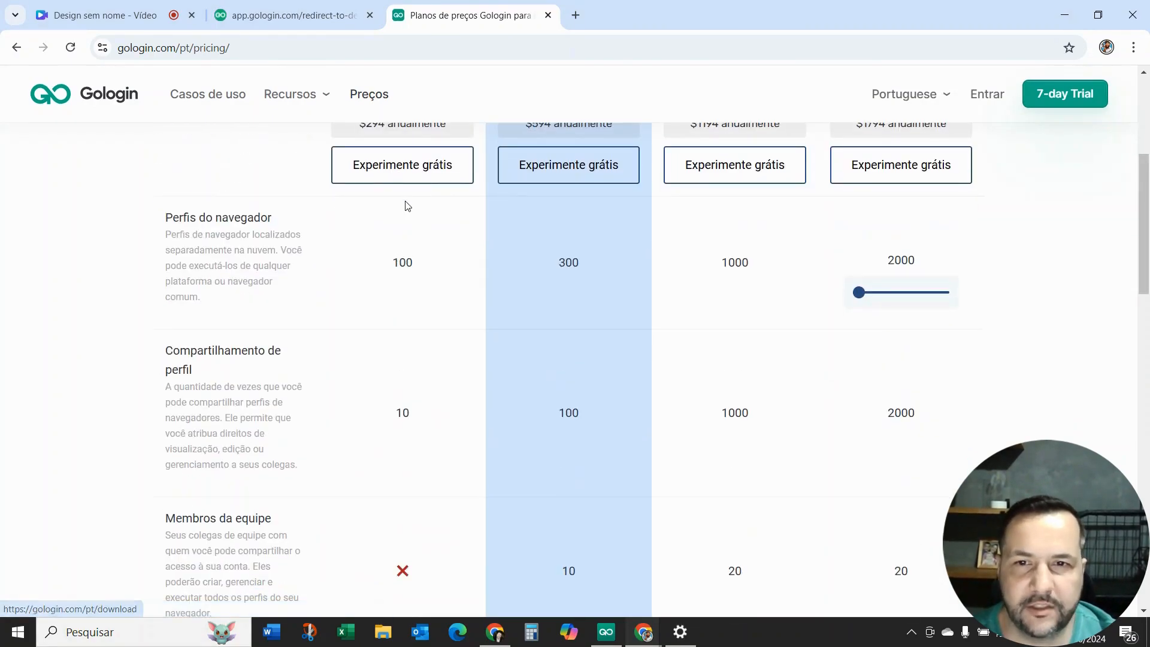
scroll(405, 203, "down", 10)
scroll(403, 200, "down", 10)
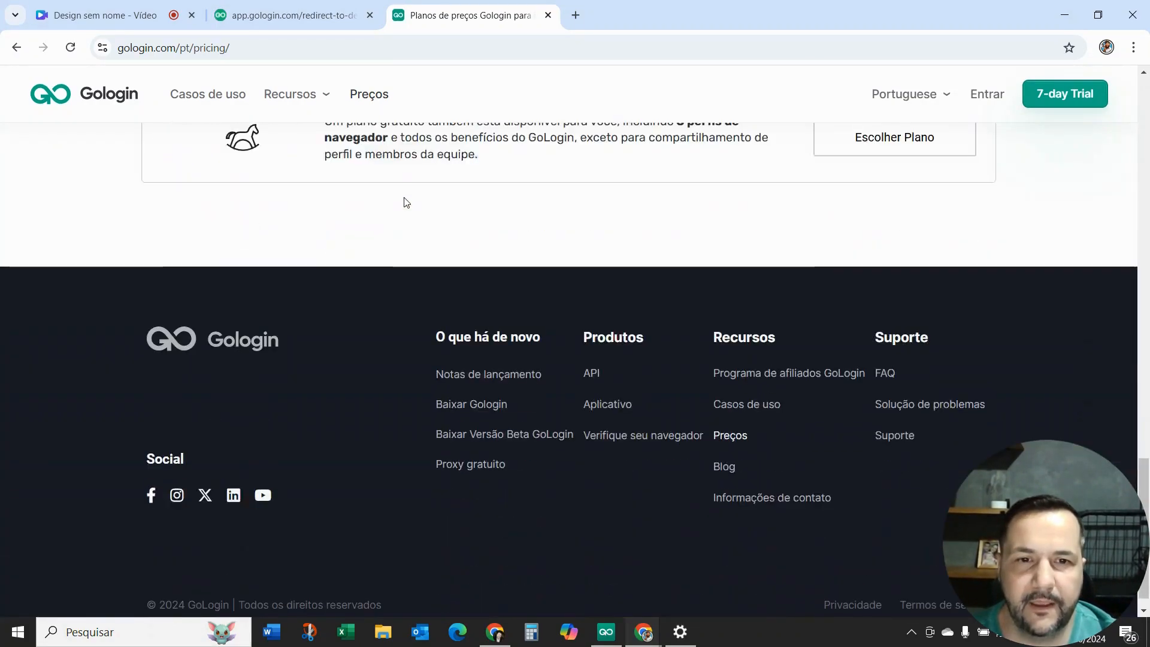
scroll(503, 253, "up", 3)
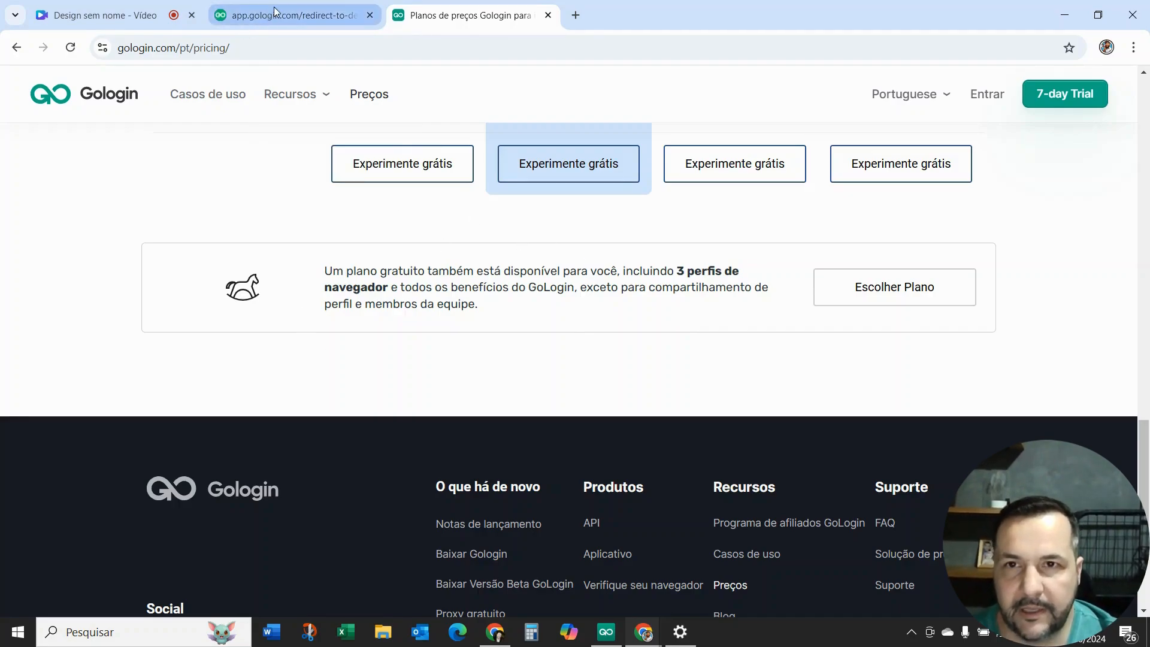
mouse_move(264, 6)
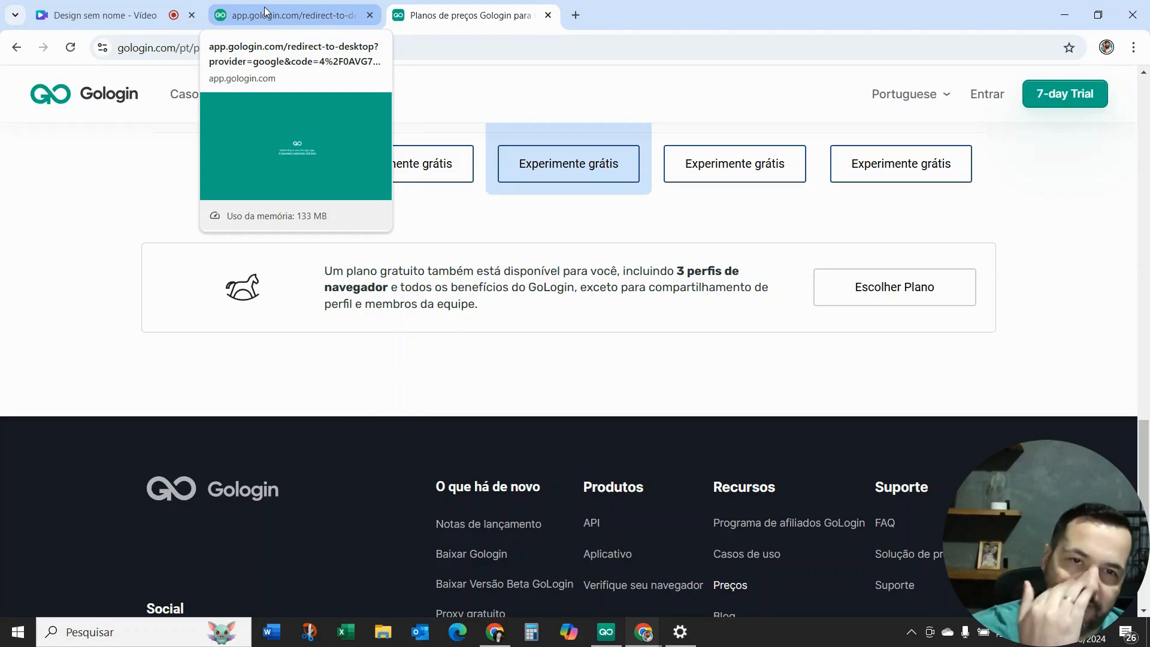